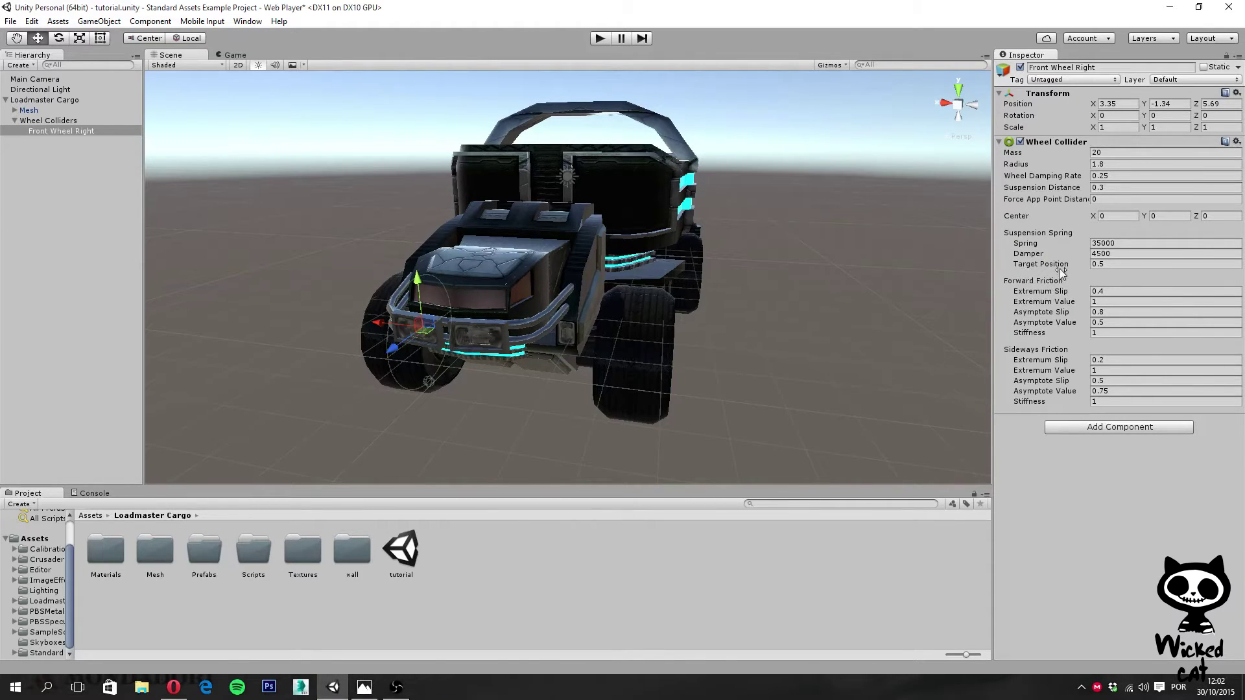
{"action": "left_click", "coordinate": [1106, 244]}
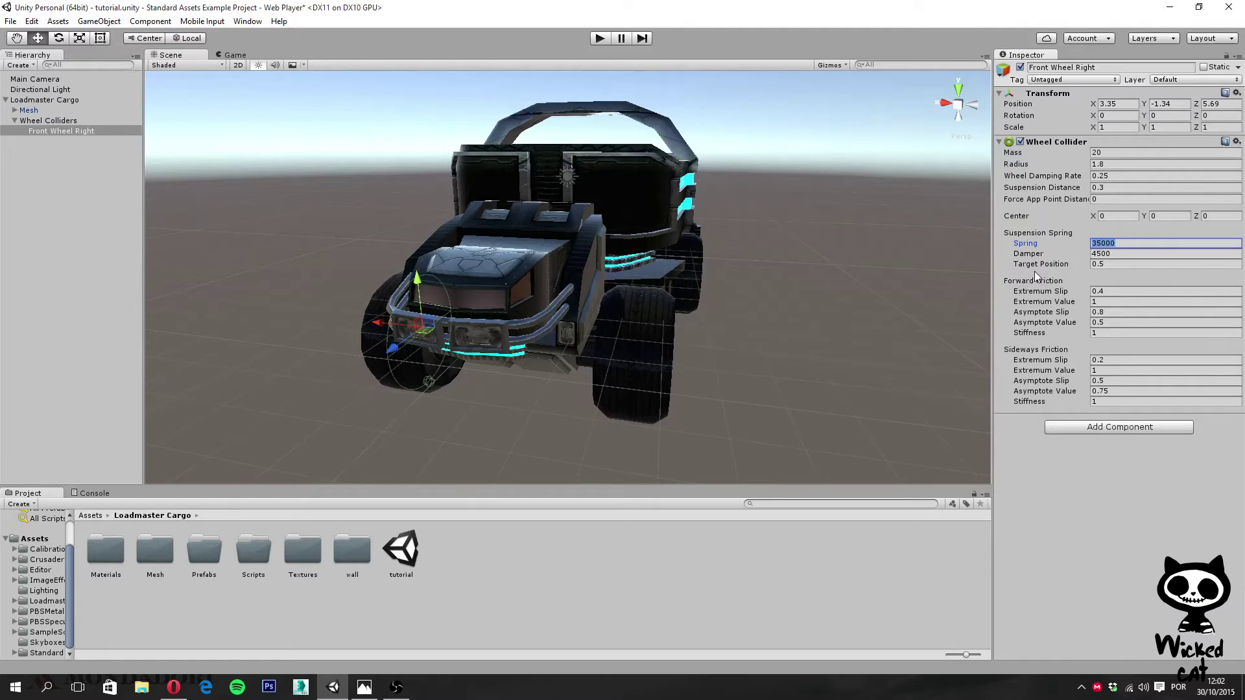
{"action": "left_click", "coordinate": [1045, 254]}
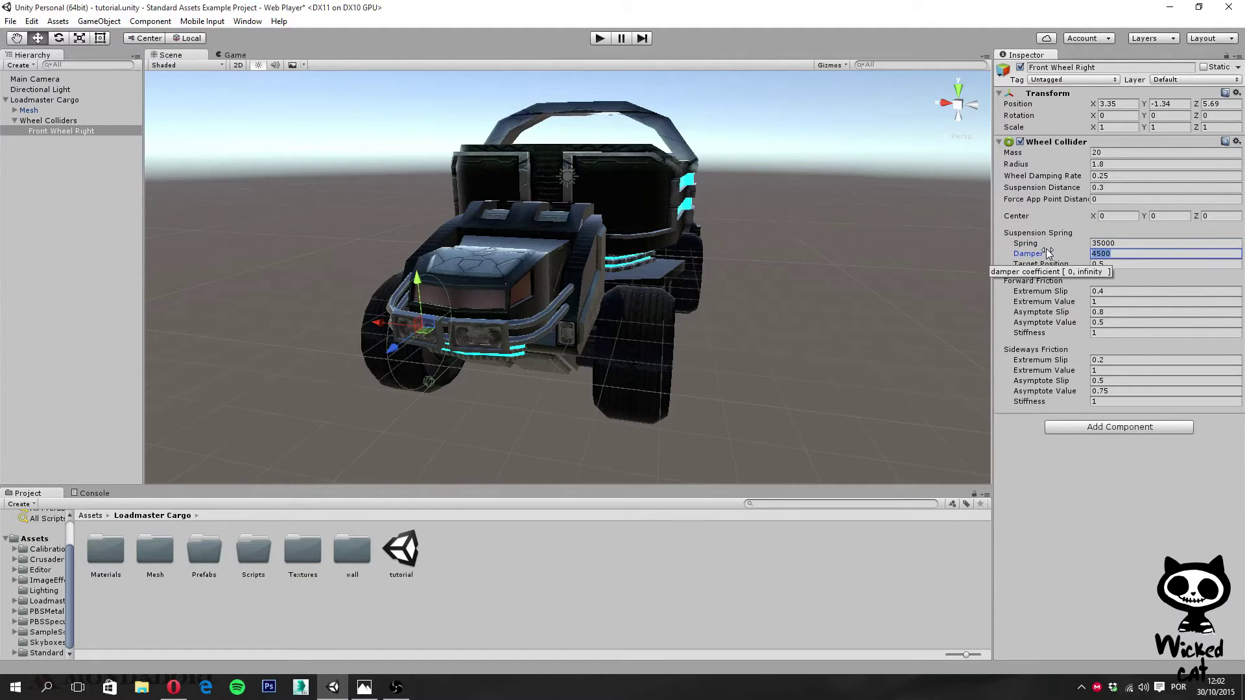
{"action": "key", "text": "Tab"}
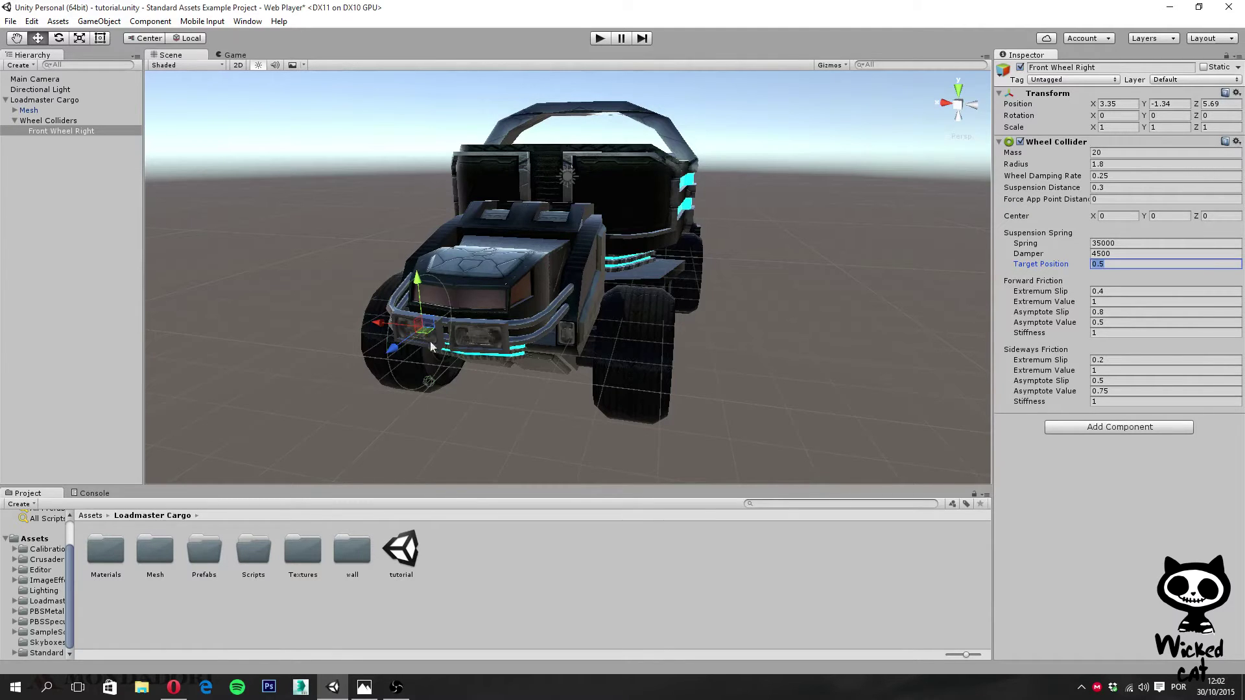
{"action": "type", "text": "1"}
{"action": "key", "text": "BackSpace"}
{"action": "type", "text": "0"}
{"action": "key", "text": "BackSpace"}
{"action": "type", "text": "1"}
{"action": "double_click", "coordinate": [1126, 264]}
{"action": "type", "text": "0.5"}
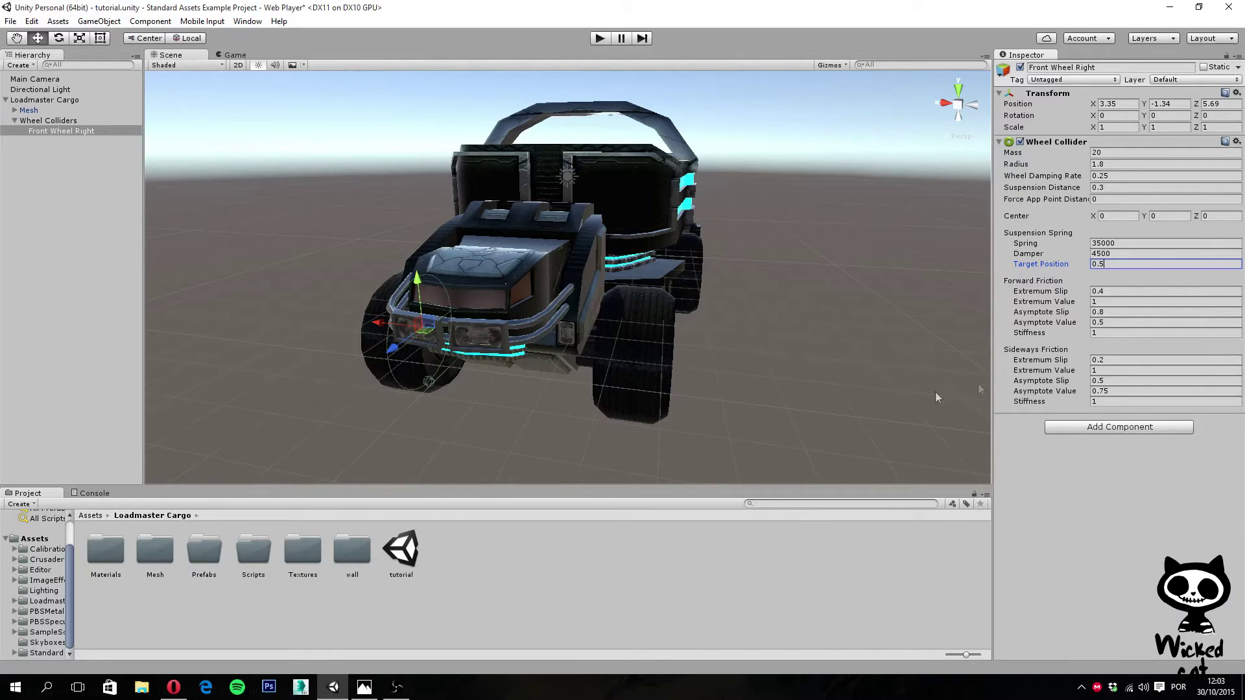
Step: Show the WheelFrictionCurve.png Force-versus-Slip graph in Windows Photos
{"action": "left_click", "coordinate": [365, 687]}
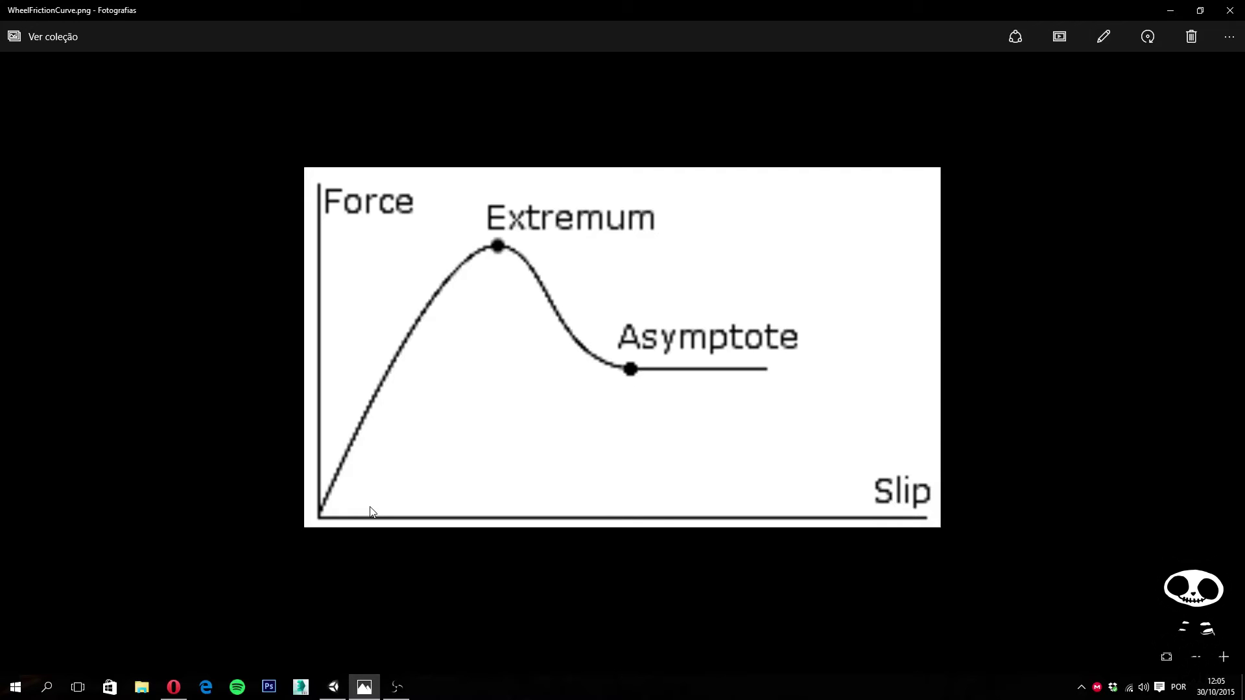
Step: Return to Unity to view Front Wheel Right's forward friction values (extremum 0.4/1, asymptote 0.8/0.5)
{"action": "left_click", "coordinate": [333, 687]}
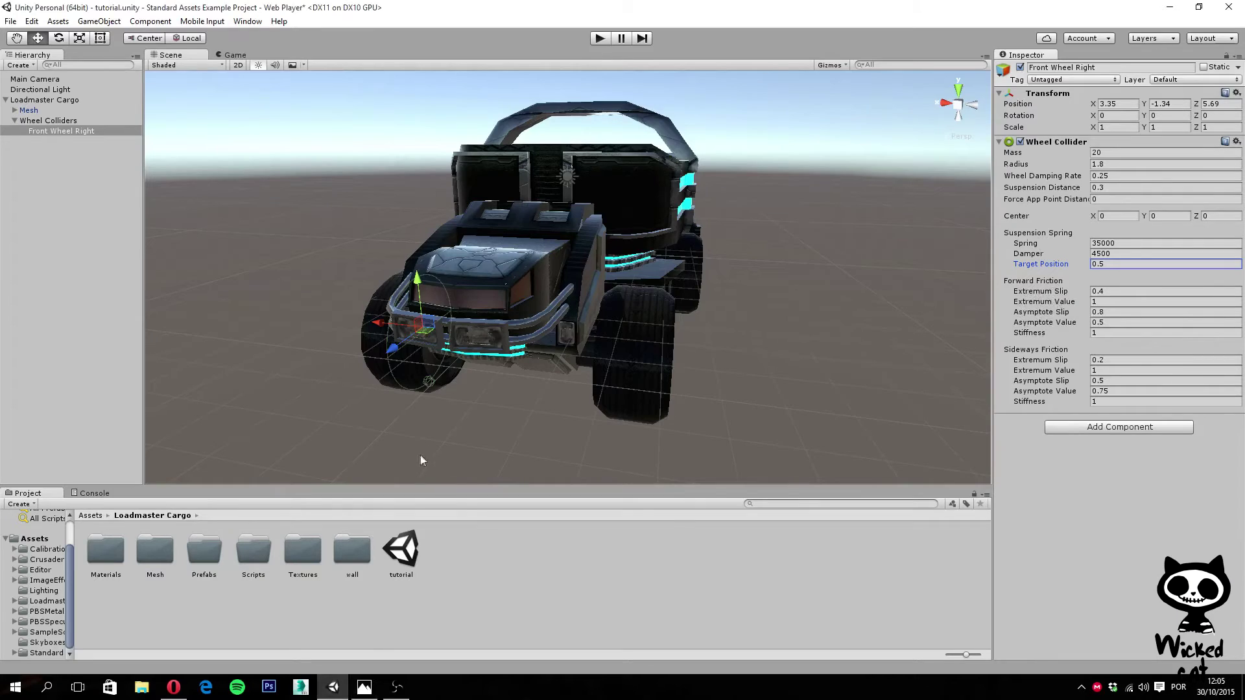
Step: Compare the forward friction Asymptote Slip and Asymptote Value fields with the friction curve graph
{"action": "left_click", "coordinate": [364, 687]}
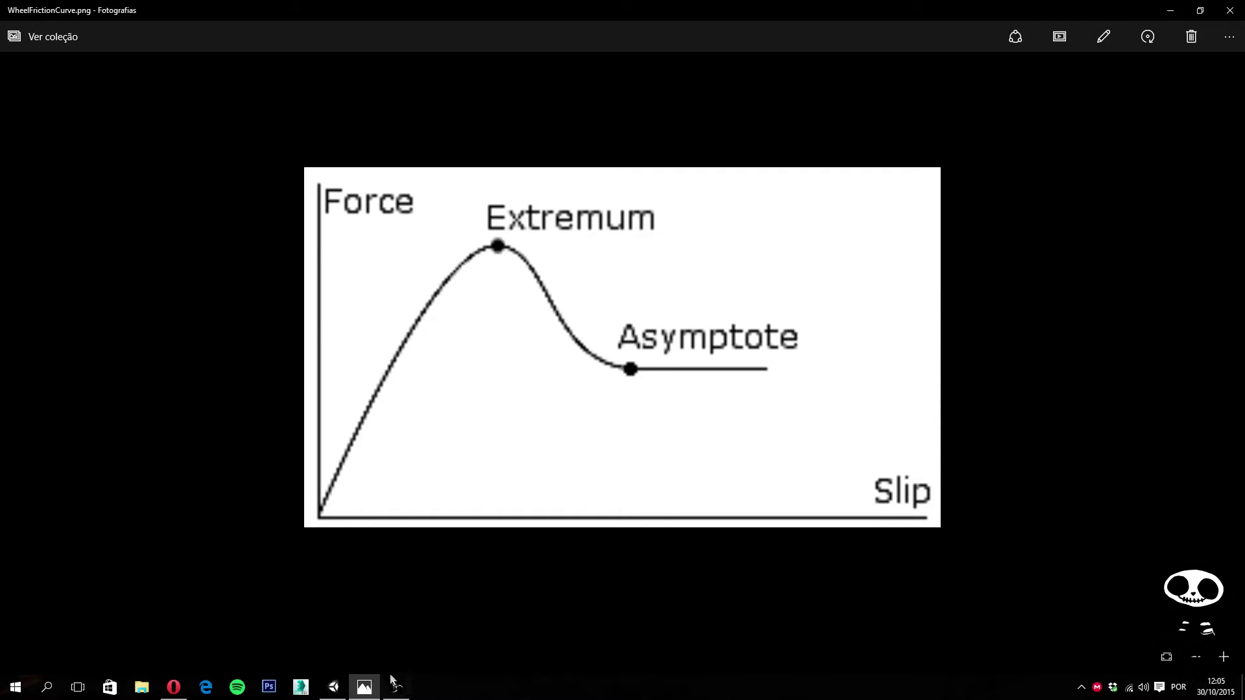
{"action": "left_click", "coordinate": [334, 687]}
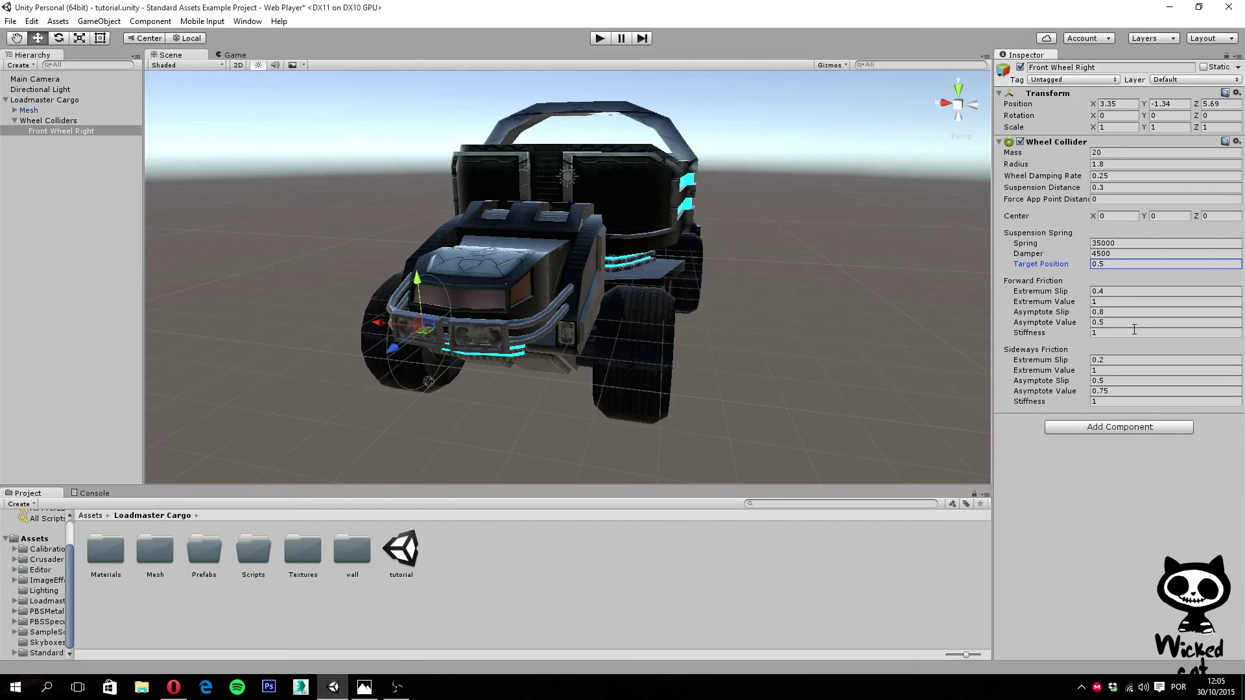
{"action": "left_click", "coordinate": [1106, 312]}
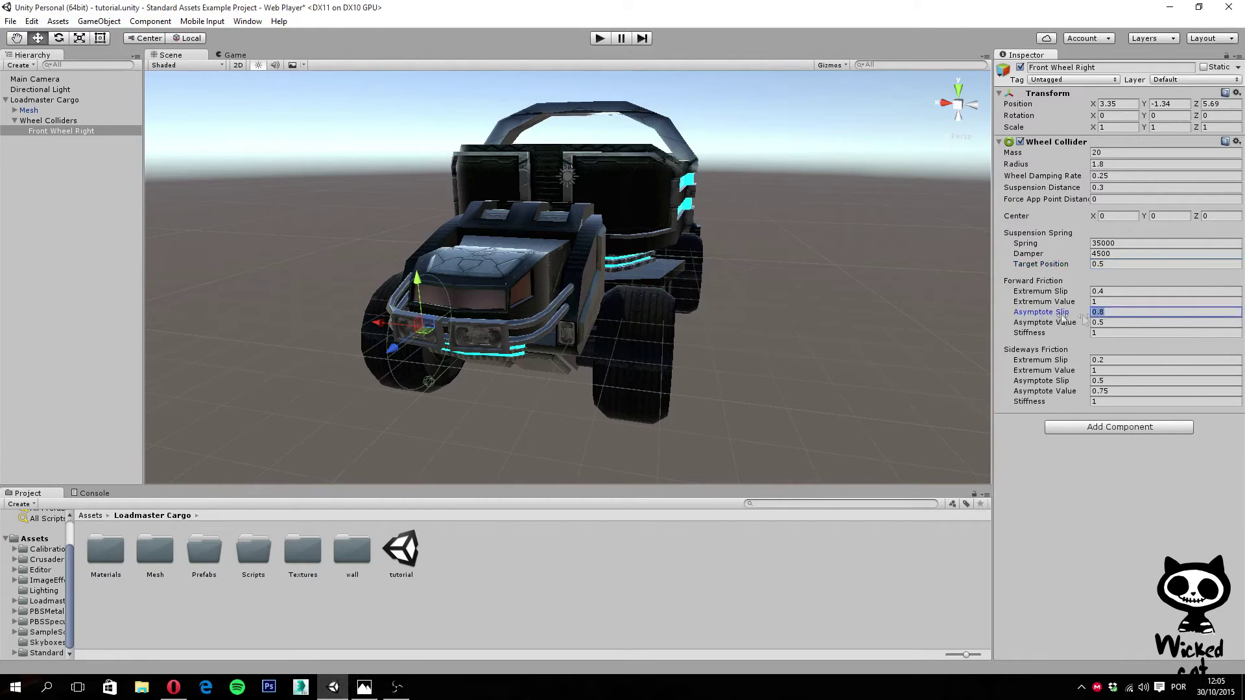
{"action": "left_click", "coordinate": [1084, 323]}
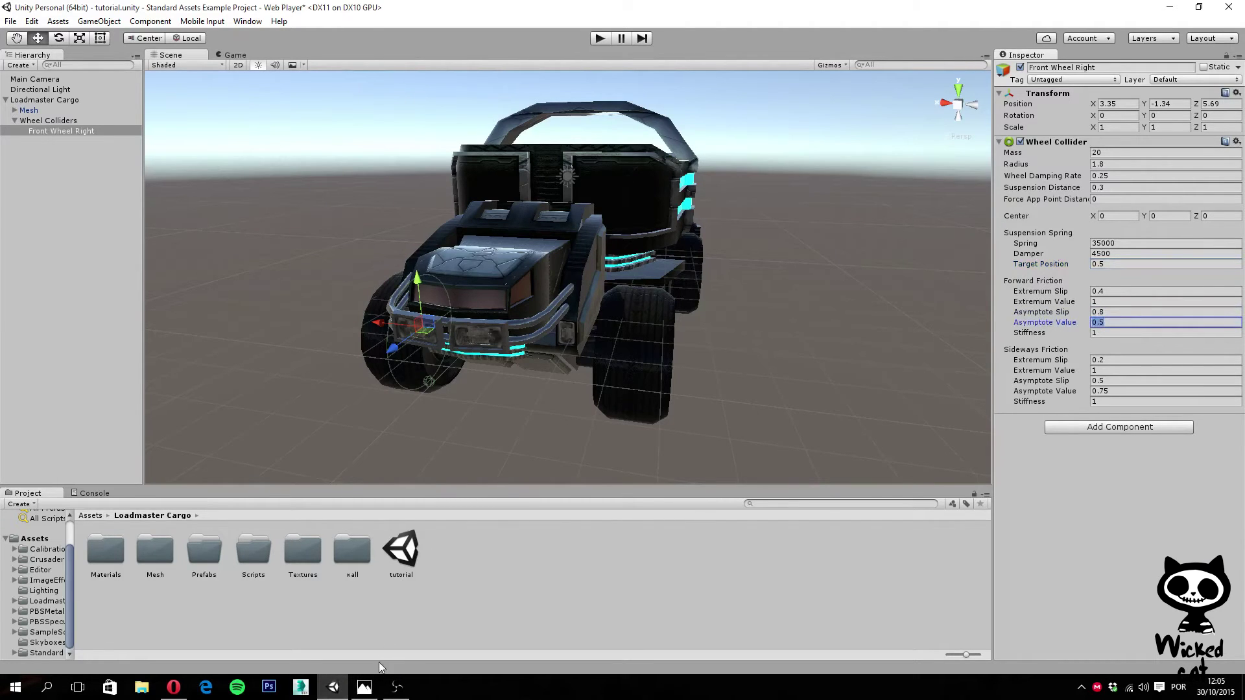
{"action": "left_click", "coordinate": [364, 687]}
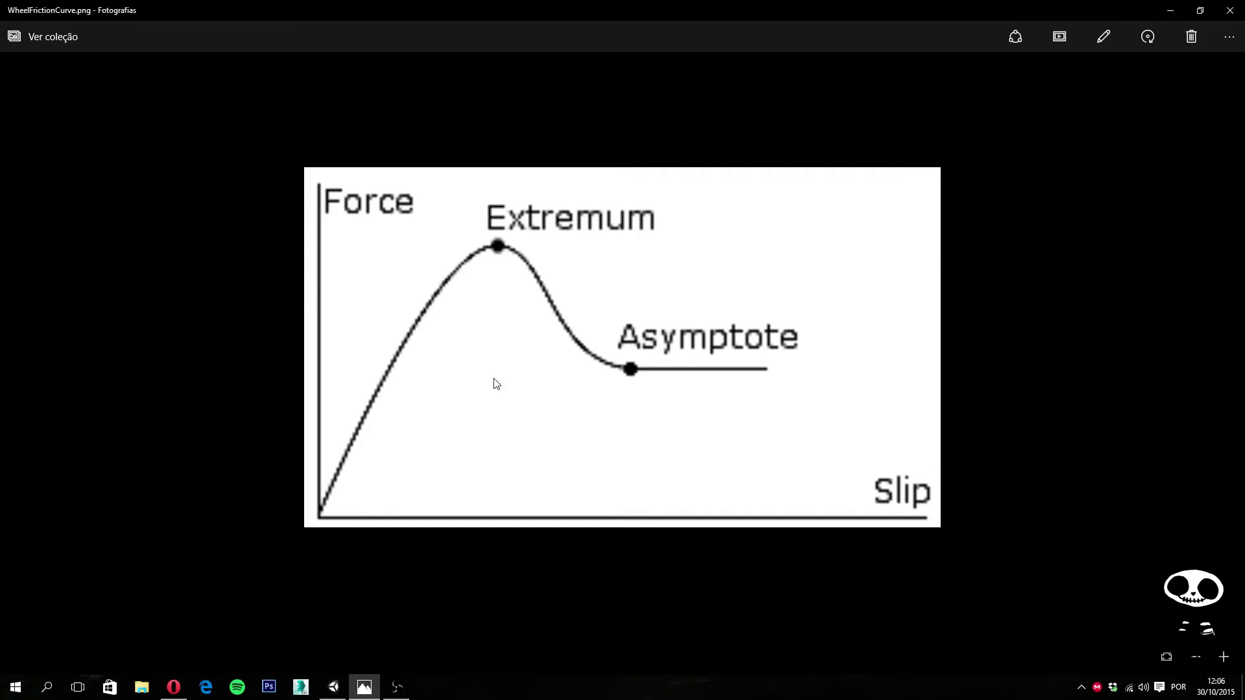
Step: Return to Unity, where sideways friction reads extremum 0.2/1 and asymptote 0.5/0.75
{"action": "left_click", "coordinate": [330, 680]}
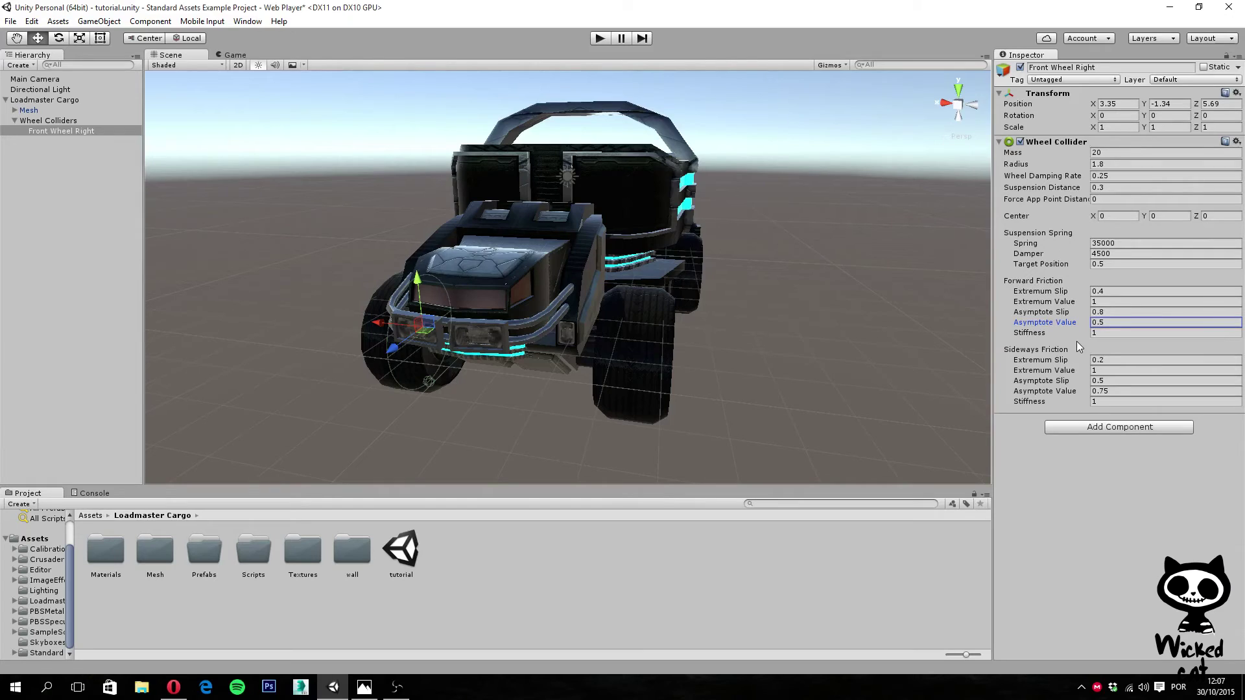
Step: Confirm both friction Stiffness values are 1 and switch the scene to Top view
{"action": "left_click", "coordinate": [1111, 401]}
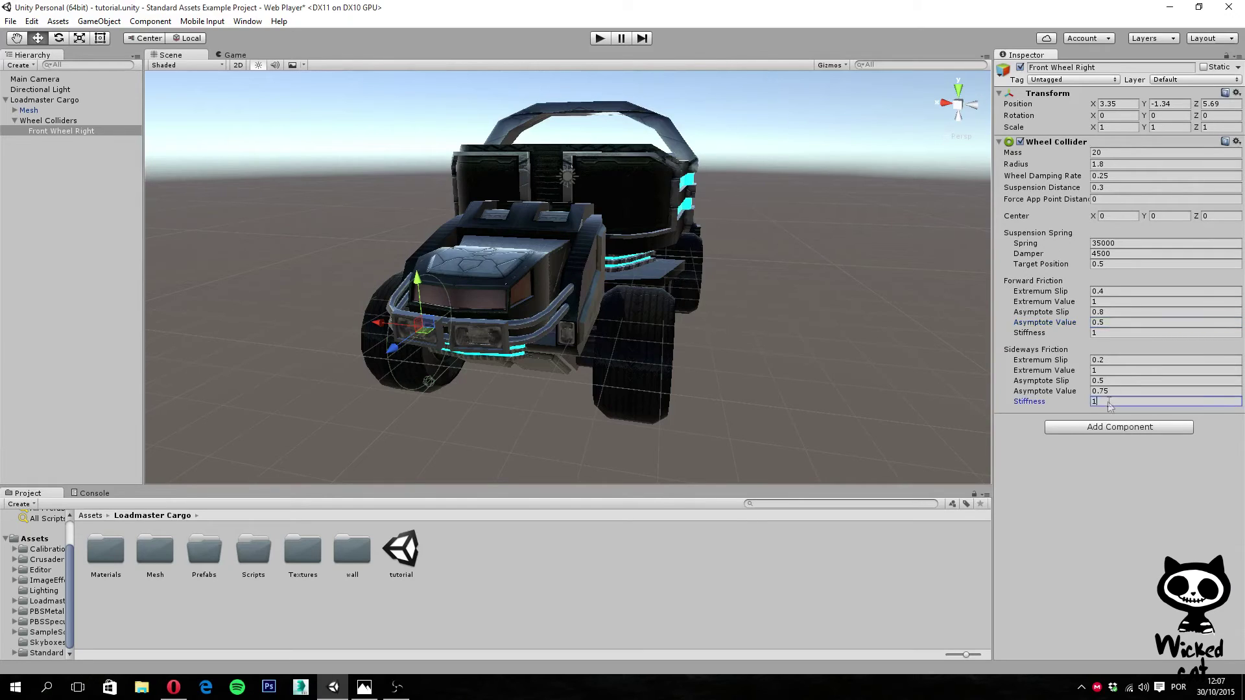
{"action": "left_click", "coordinate": [1116, 333]}
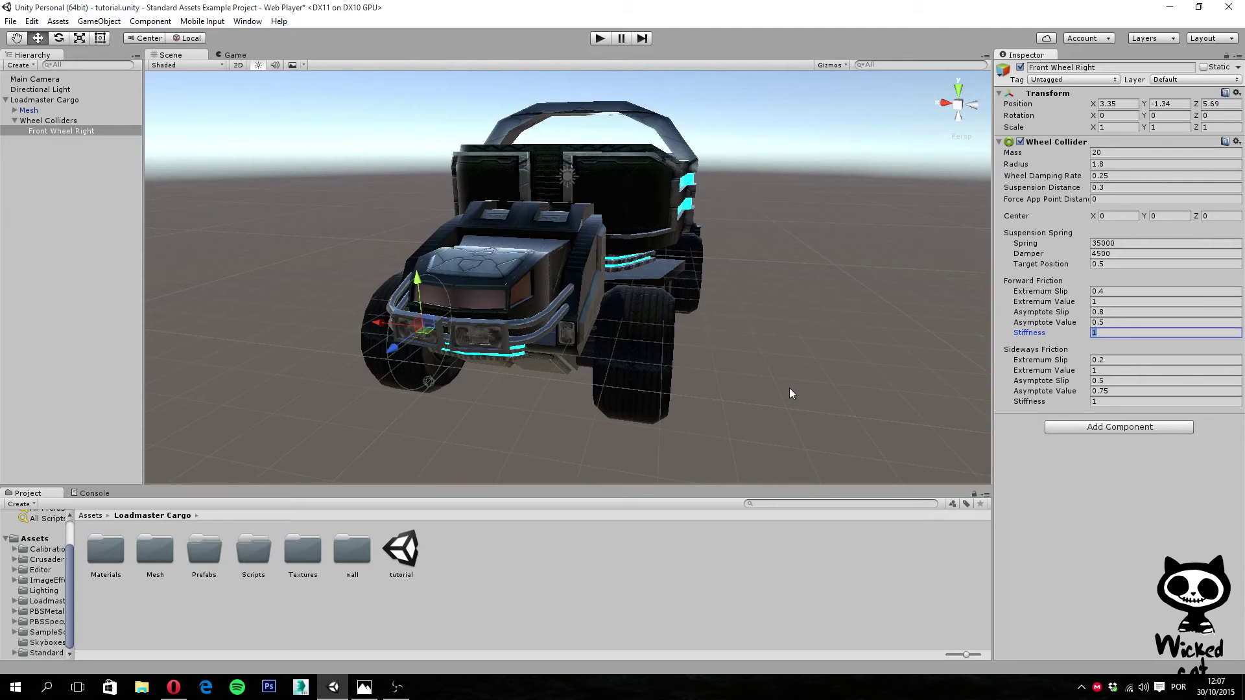
{"action": "left_click", "coordinate": [959, 92]}
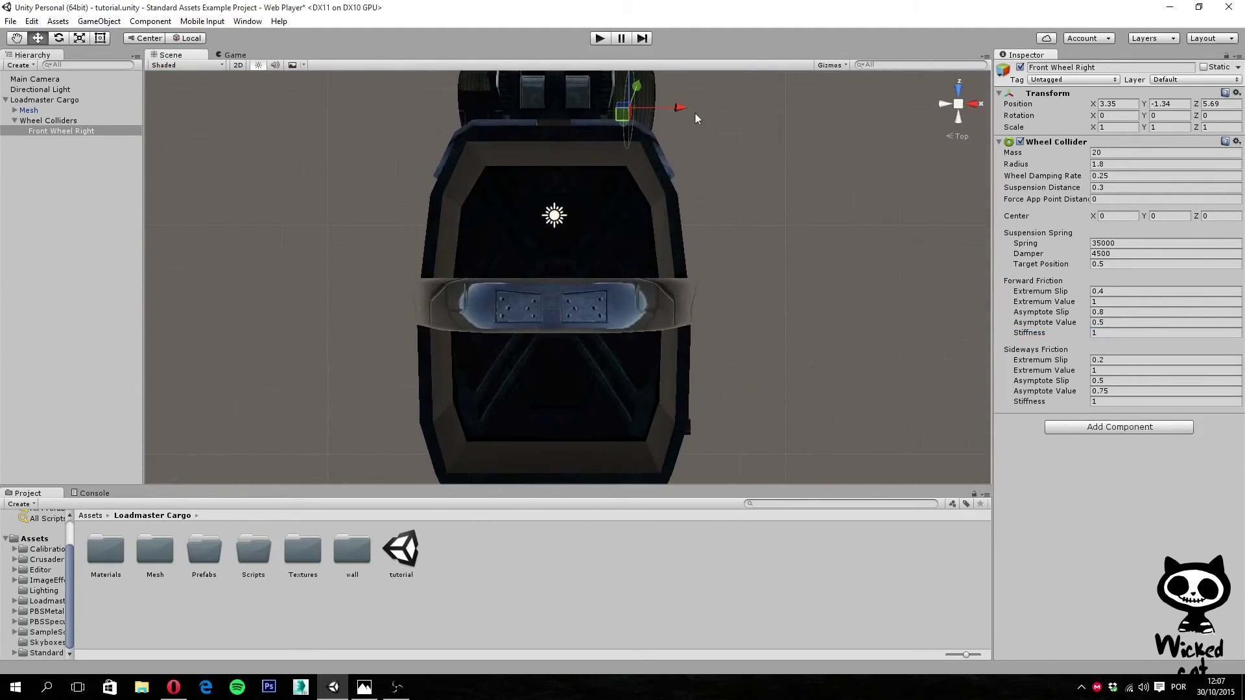
Step: Duplicate the Front Wheel Right collider and rename the copy 'Front Wheel Left'
{"action": "right_click", "coordinate": [54, 133]}
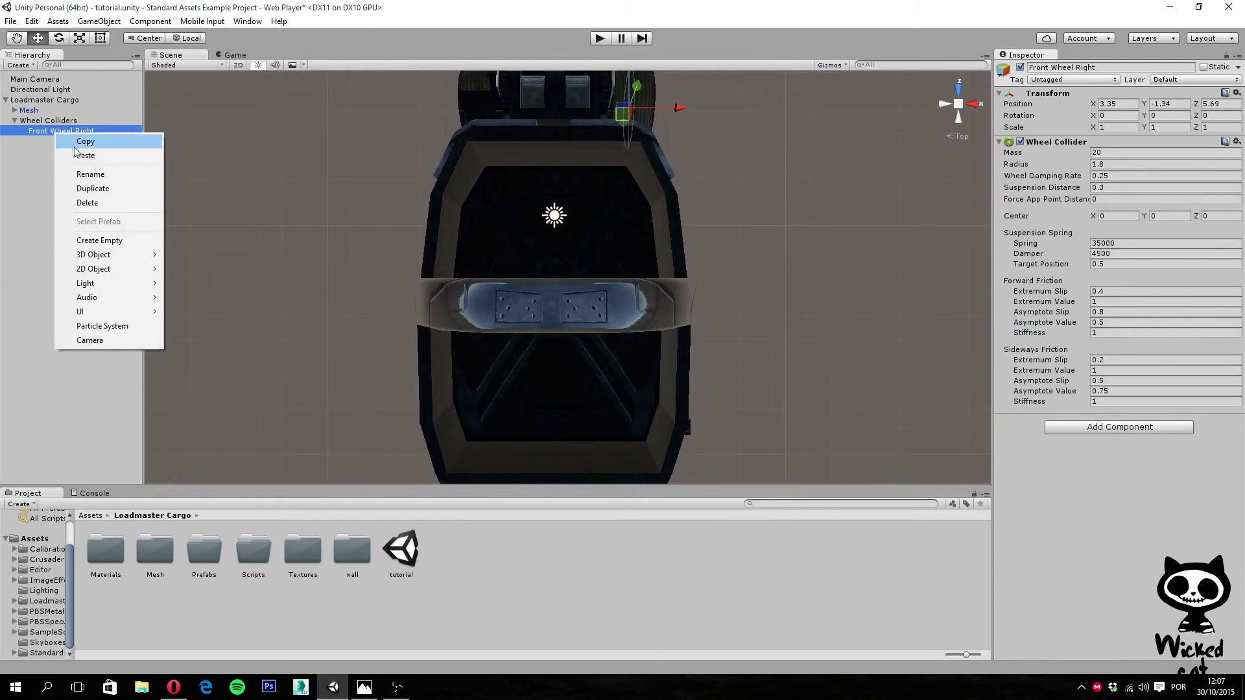
{"action": "left_click", "coordinate": [83, 140]}
{"action": "right_click", "coordinate": [82, 138]}
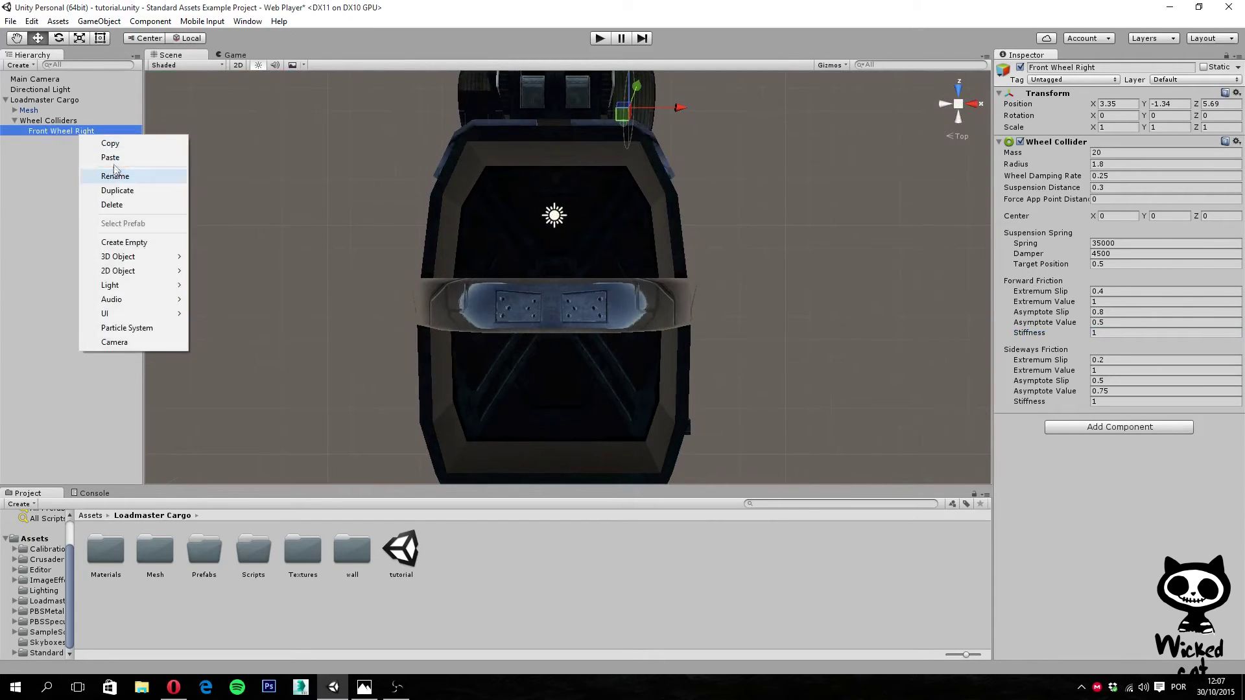
{"action": "left_click", "coordinate": [104, 186]}
{"action": "left_click", "coordinate": [1127, 67]}
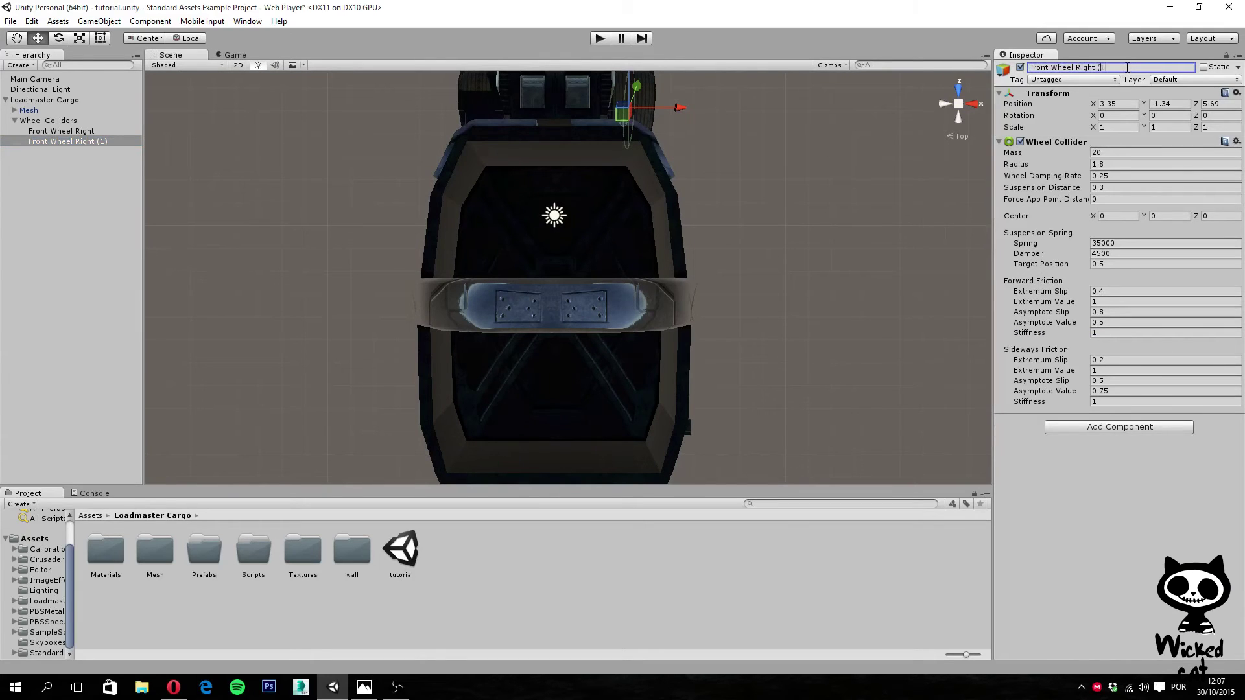
{"action": "key", "text": "BackSpace"}
{"action": "key", "text": "BackSpace"}
{"action": "key", "text": "BackSpace"}
{"action": "key", "text": "BackSpace"}
{"action": "type", "text": "L"}
{"action": "key", "text": "Return"}
Step: Set Front Wheel Left's Position X to -3.35, mirroring Front Wheel Right's 3.35
{"action": "left_click_drag", "start_coordinate": [680, 108], "coordinate": [618, 113]}
{"action": "left_click", "coordinate": [85, 131]}
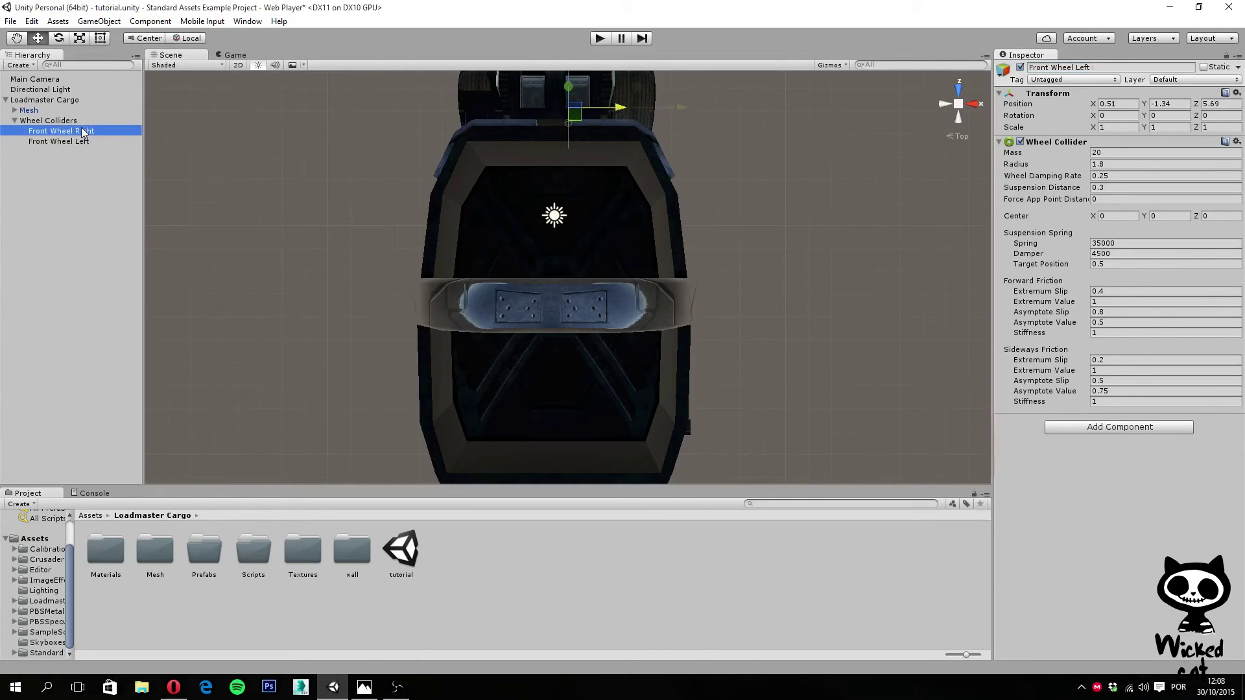
{"action": "left_click", "coordinate": [1117, 105]}
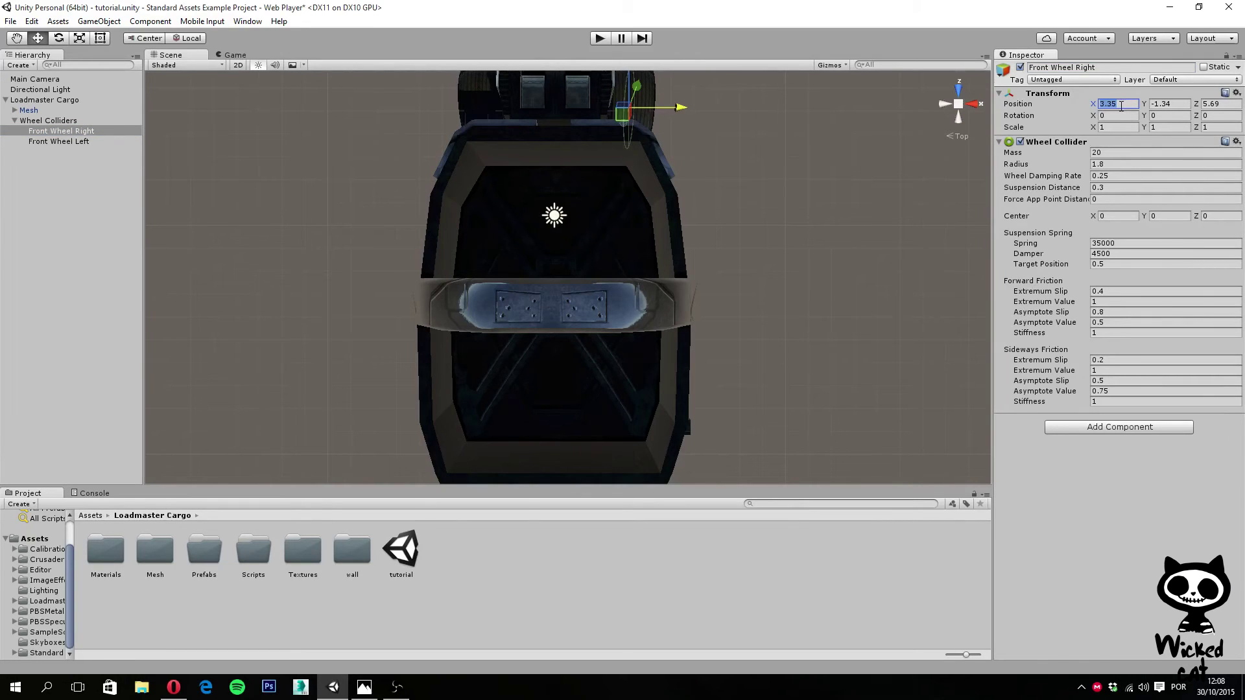
{"action": "left_click", "coordinate": [94, 141]}
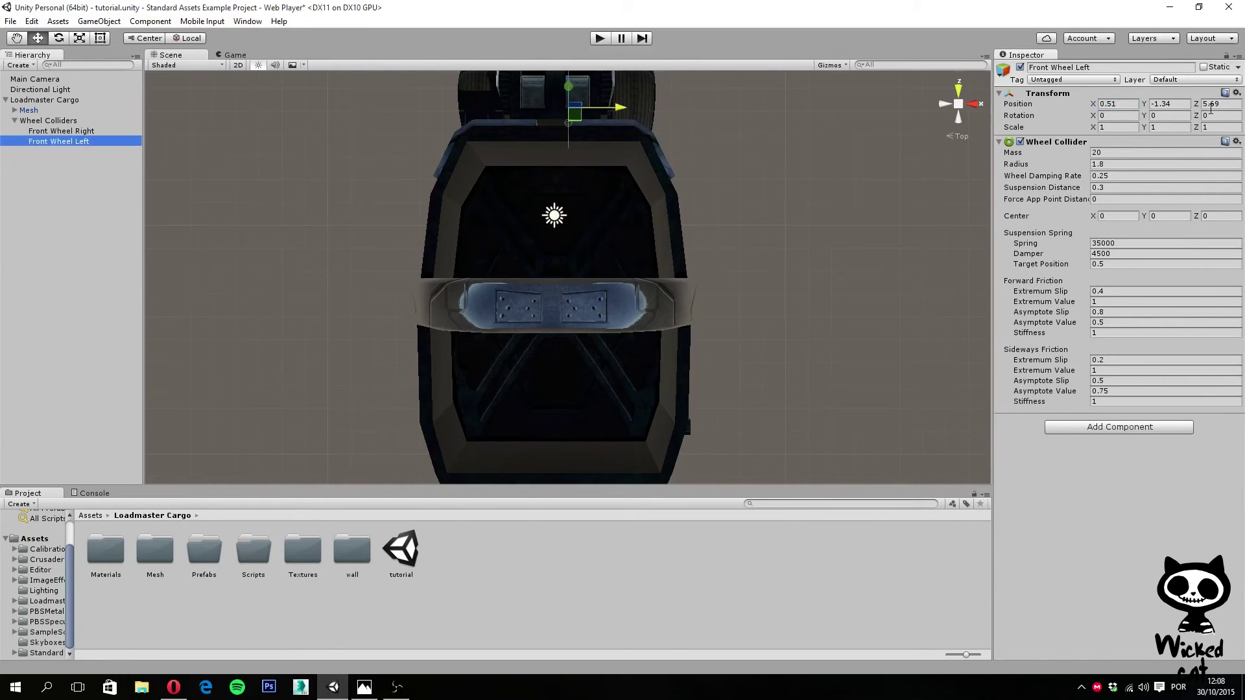
{"action": "left_click", "coordinate": [1117, 106]}
{"action": "type", "text": "-3.35"}
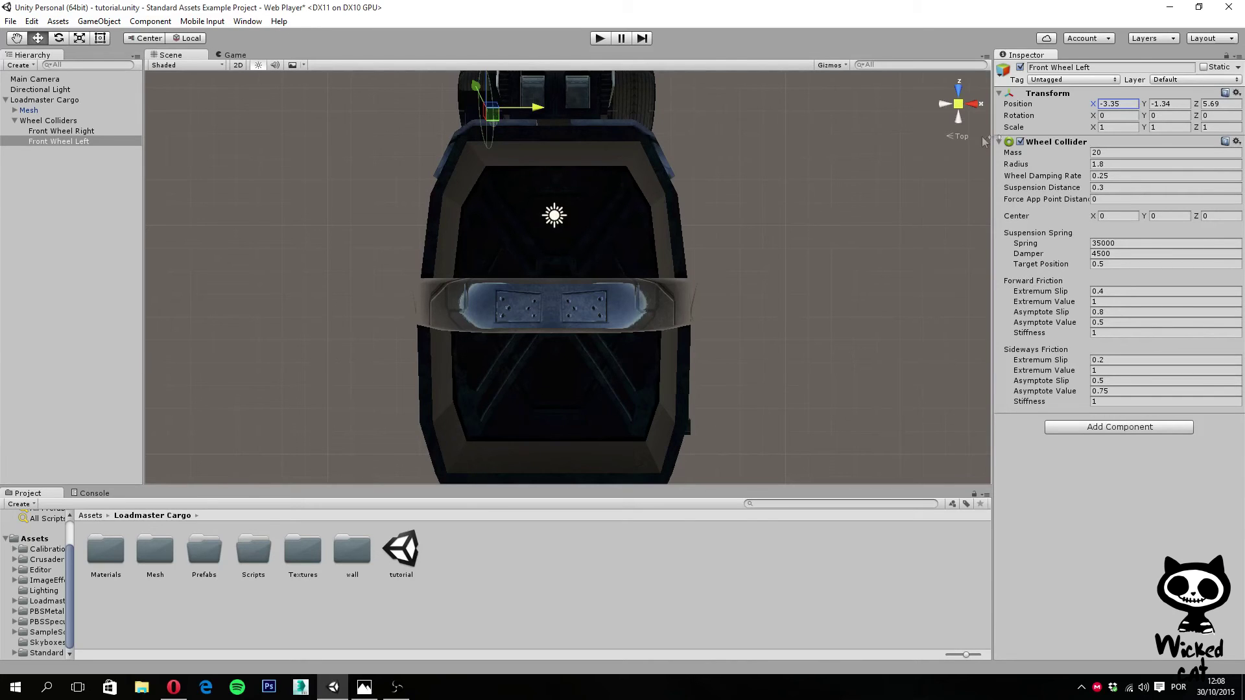
Step: Paste a copy of Front Wheel Right and rename it 'Midle Wheel Right 1'
{"action": "left_click", "coordinate": [960, 122]}
{"action": "left_click", "coordinate": [960, 119]}
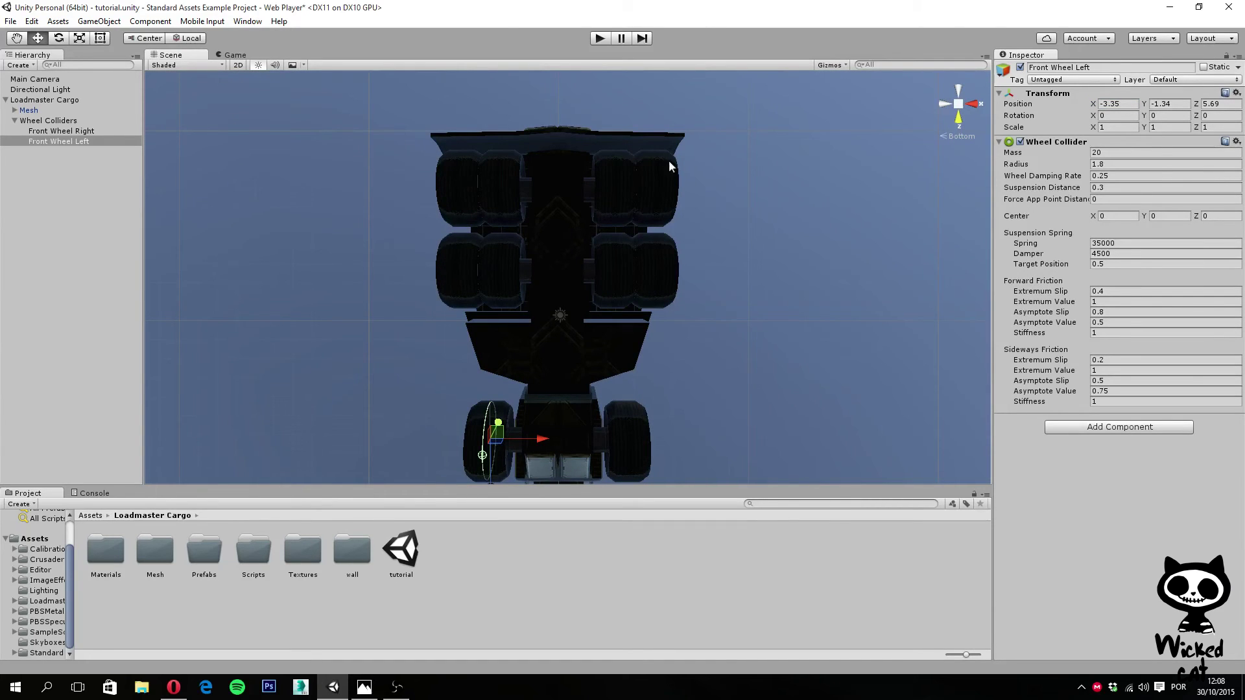
{"action": "right_click", "coordinate": [73, 132]}
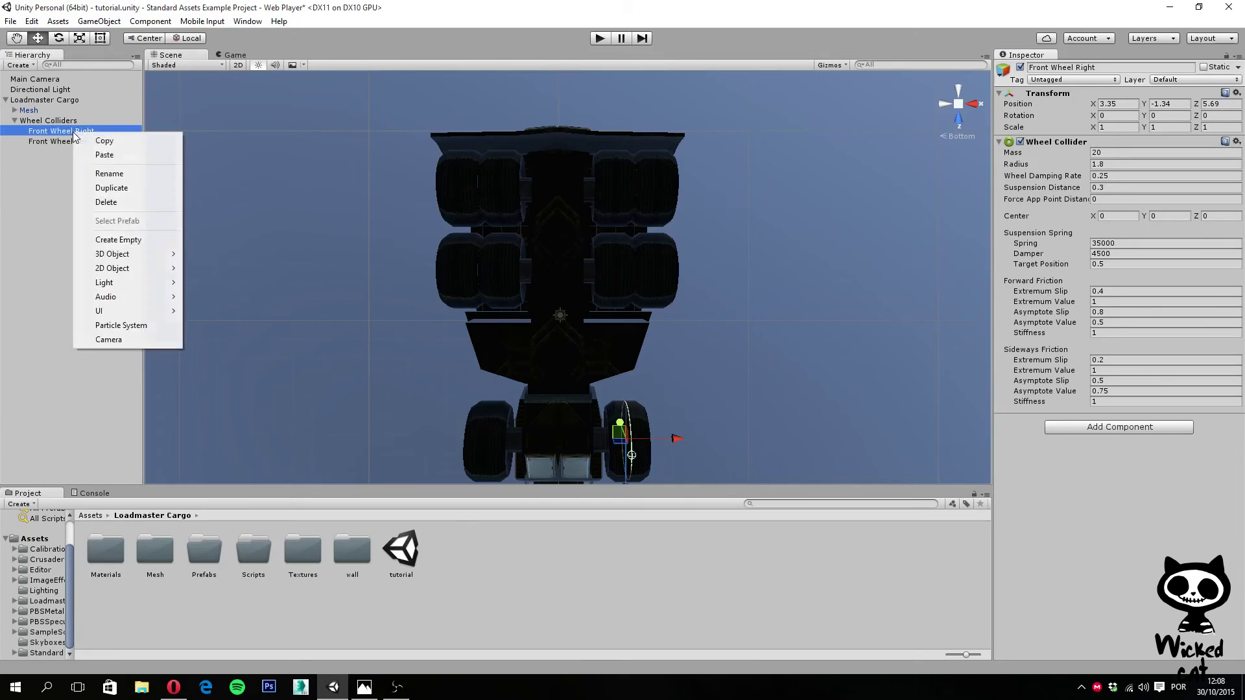
{"action": "left_click", "coordinate": [101, 141]}
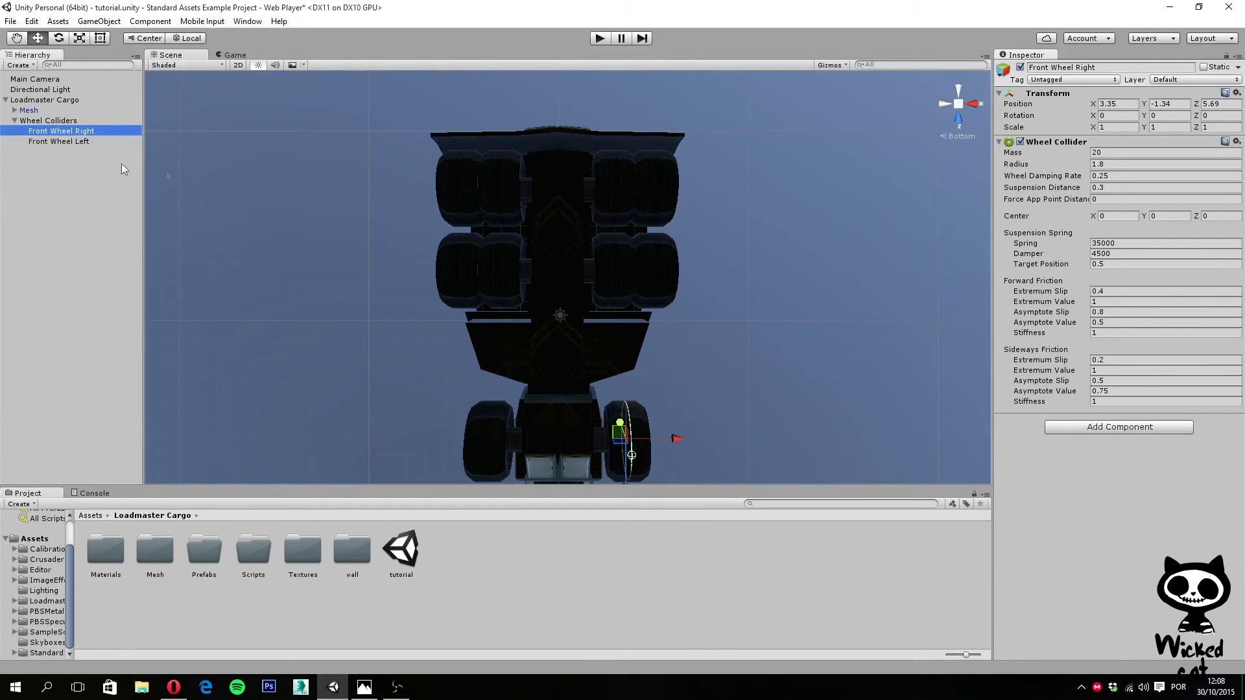
{"action": "right_click", "coordinate": [87, 128]}
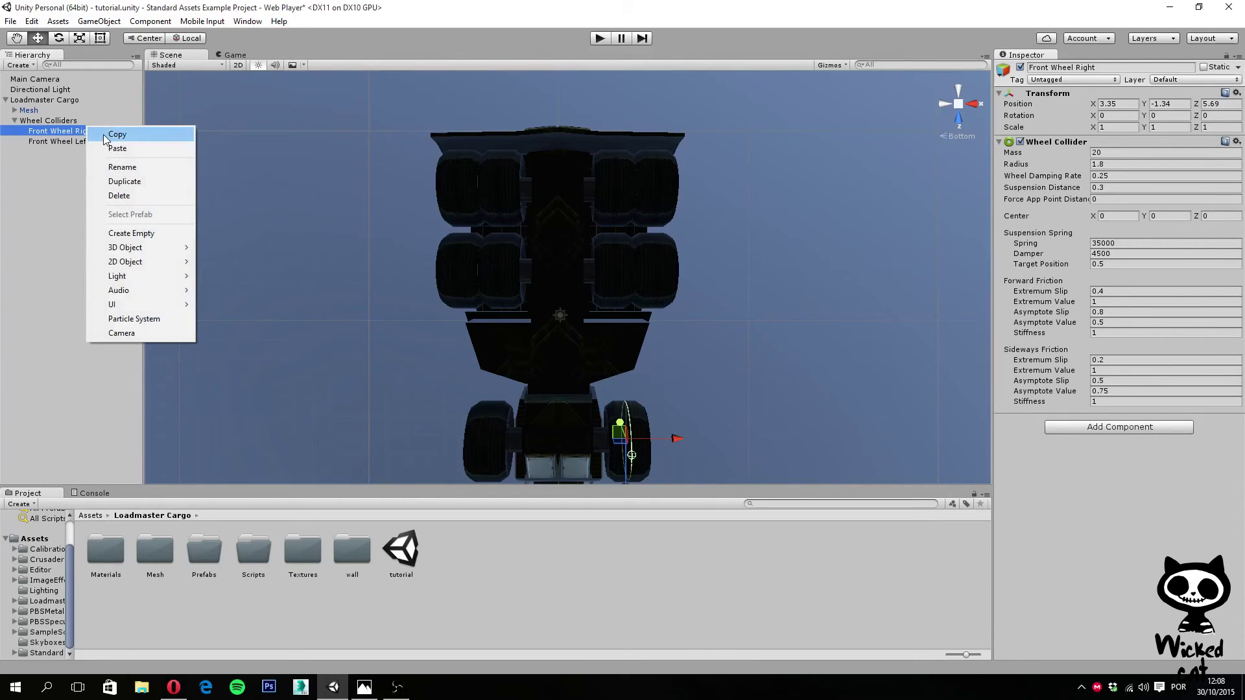
{"action": "left_click", "coordinate": [131, 151]}
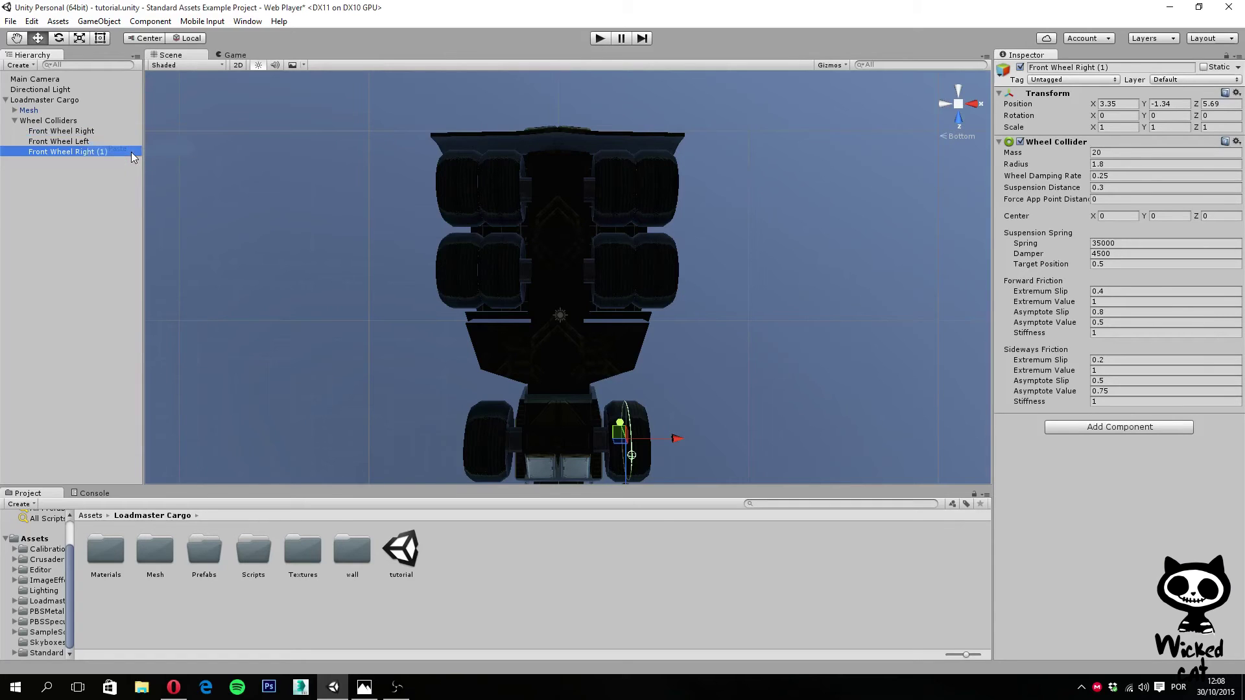
{"action": "left_click", "coordinate": [1116, 66]}
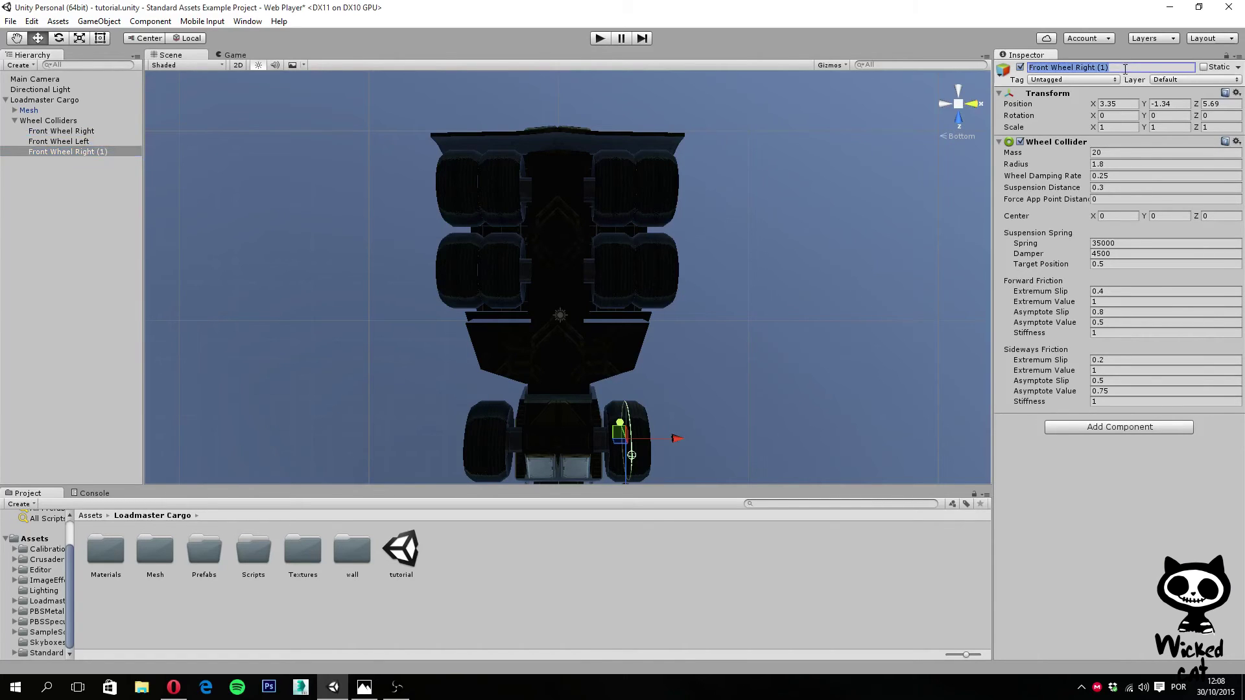
{"action": "left_click", "coordinate": [1117, 67]}
{"action": "left_click_drag", "start_coordinate": [1052, 68], "coordinate": [1028, 67]}
{"action": "type", "text": "Midle"}
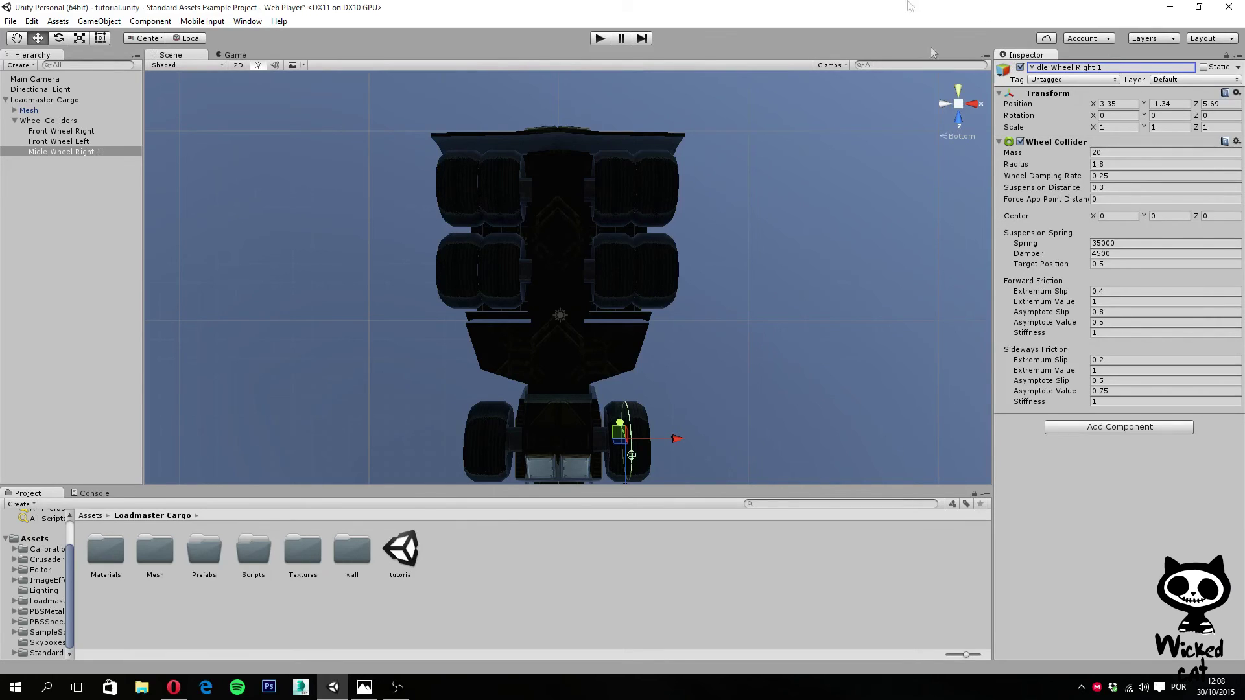
Step: Move Midle Wheel Right 1 onto the inner middle right wheel at Z -2.68, X 2.66
{"action": "left_click_drag", "start_coordinate": [627, 480], "coordinate": [631, 314]}
{"action": "left_click", "coordinate": [959, 104]}
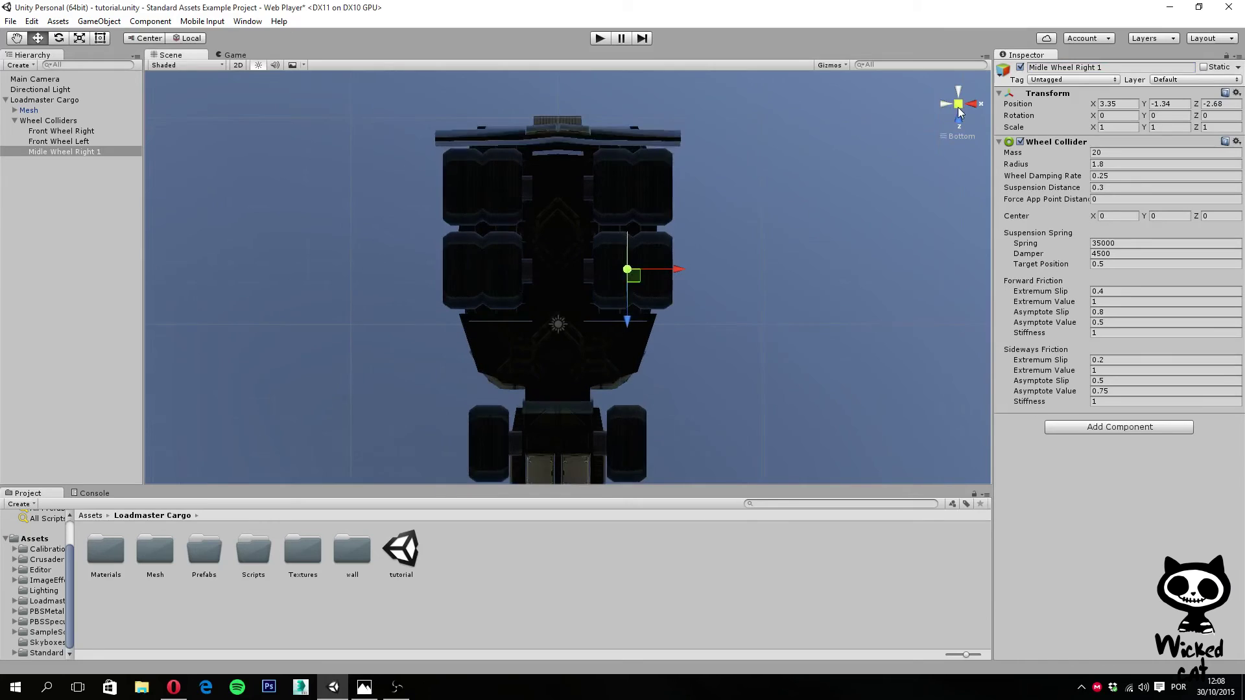
{"action": "left_click_drag", "start_coordinate": [676, 271], "coordinate": [668, 272]}
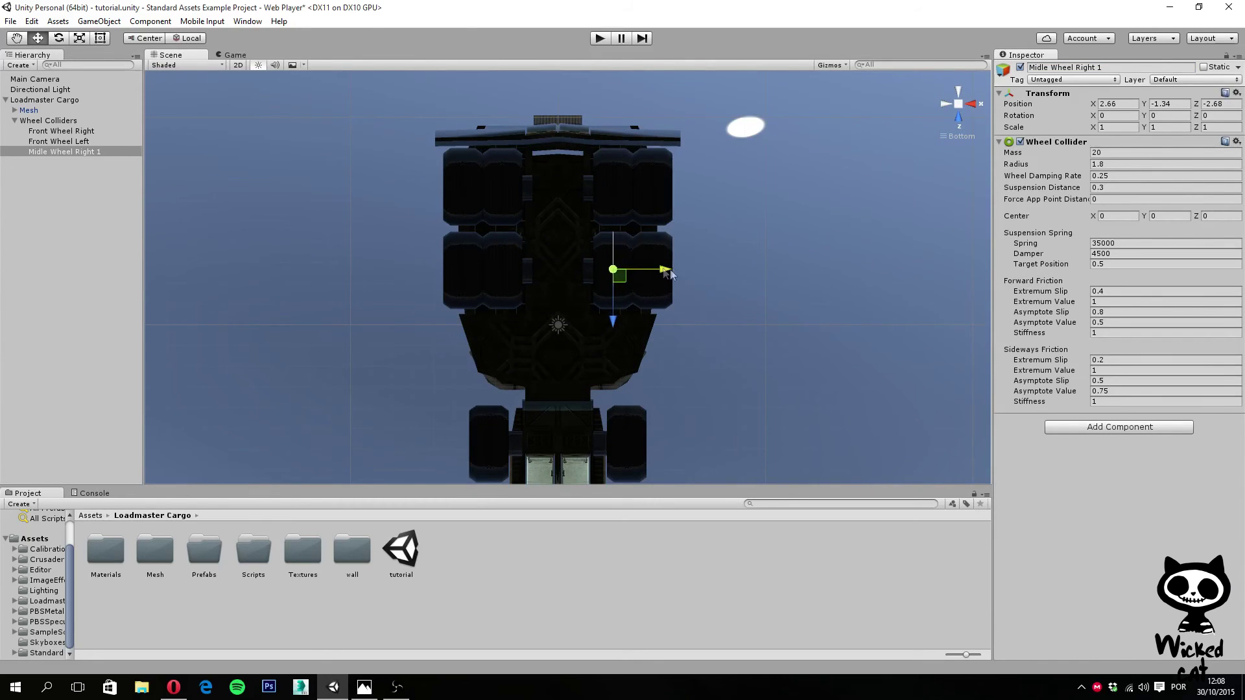
Step: Copy it as 'Midle Wheel Right 2' and slide it to X 4.57 on the outer wheel
{"action": "right_click", "coordinate": [73, 152]}
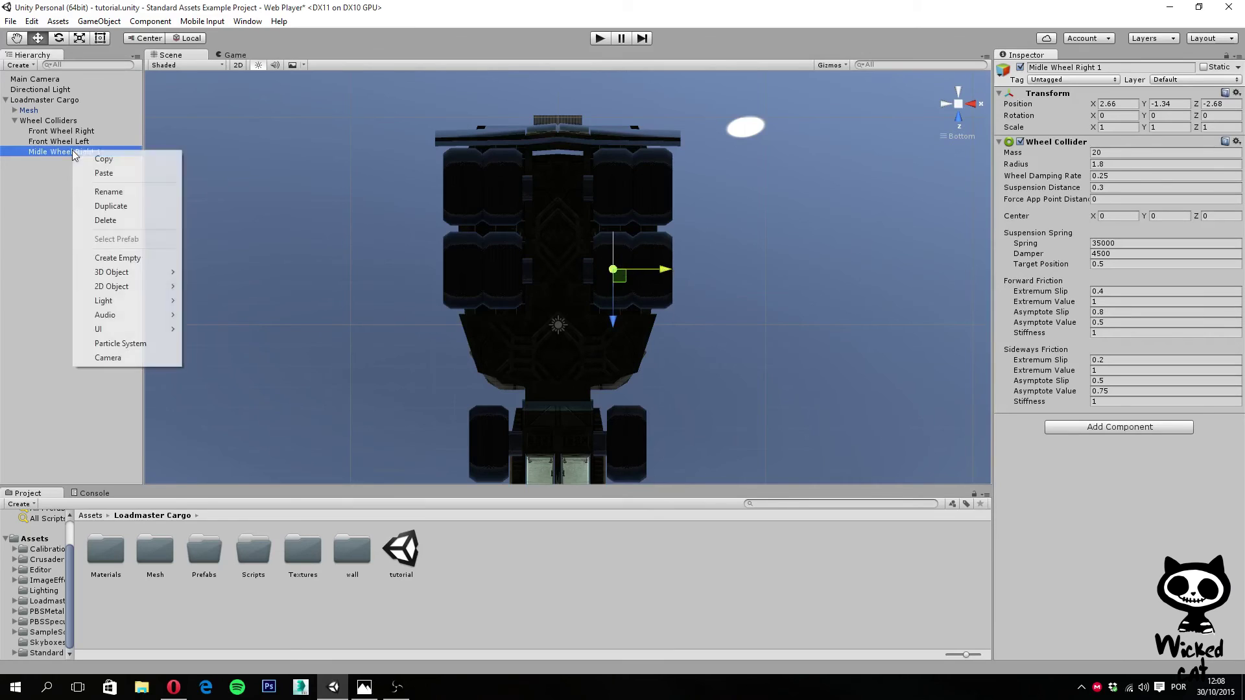
{"action": "left_click", "coordinate": [104, 159]}
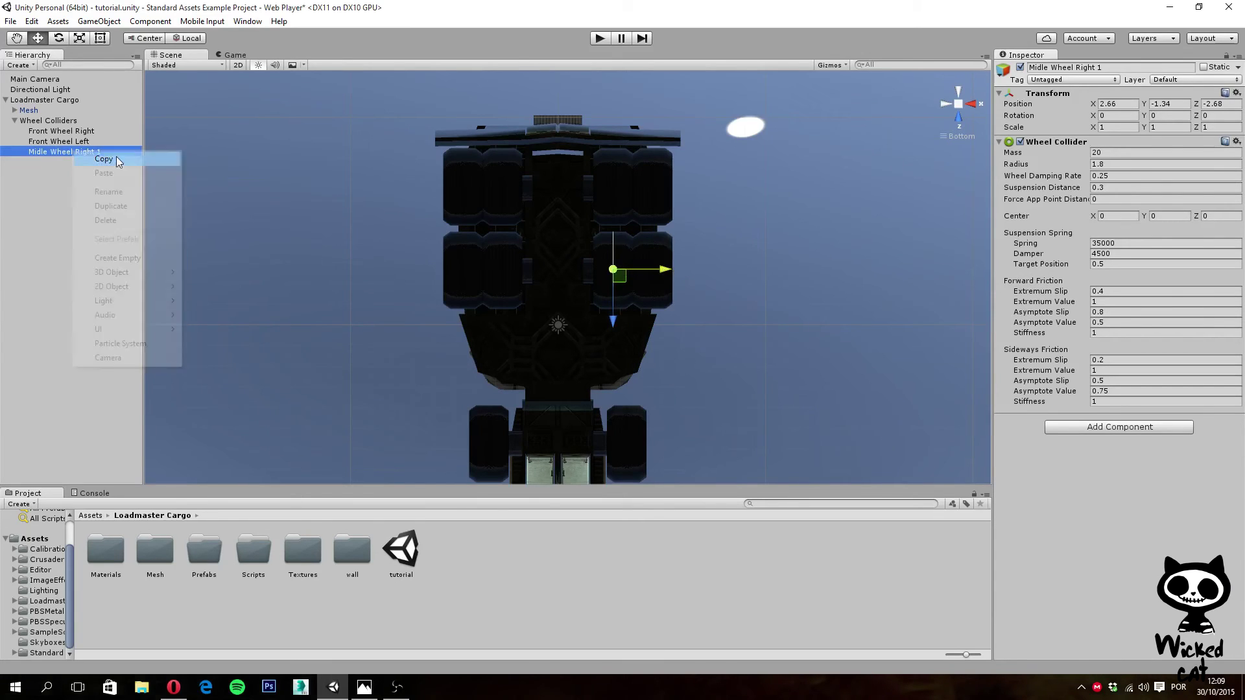
{"action": "right_click", "coordinate": [82, 153]}
{"action": "left_click", "coordinate": [113, 175]}
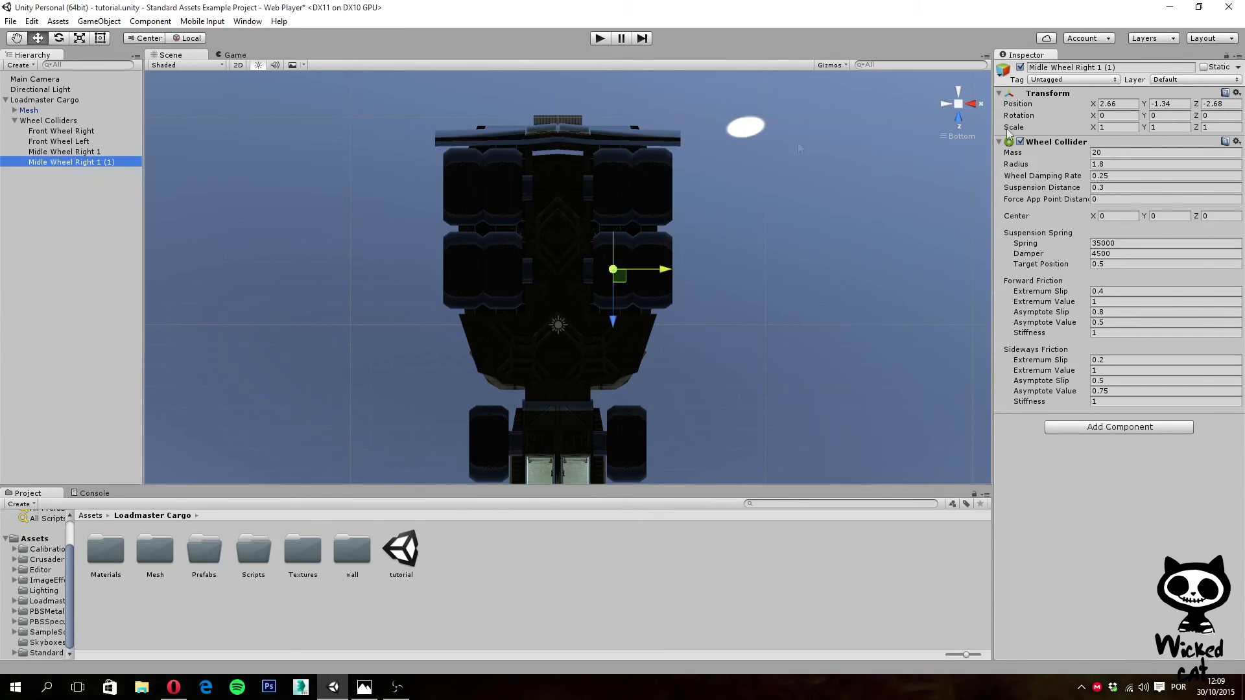
{"action": "left_click", "coordinate": [1164, 67]}
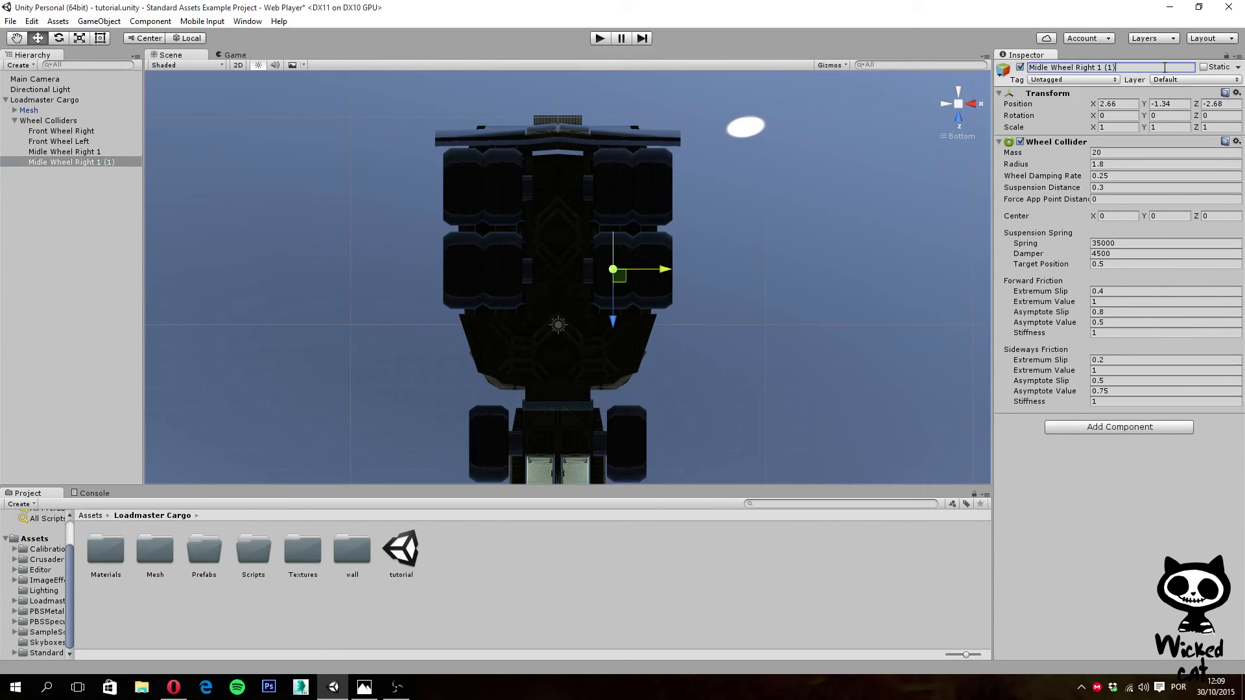
{"action": "key", "text": "BackSpace"}
{"action": "key", "text": "BackSpace"}
{"action": "key", "text": "BackSpace"}
{"action": "left_click_drag", "start_coordinate": [659, 271], "coordinate": [694, 275]}
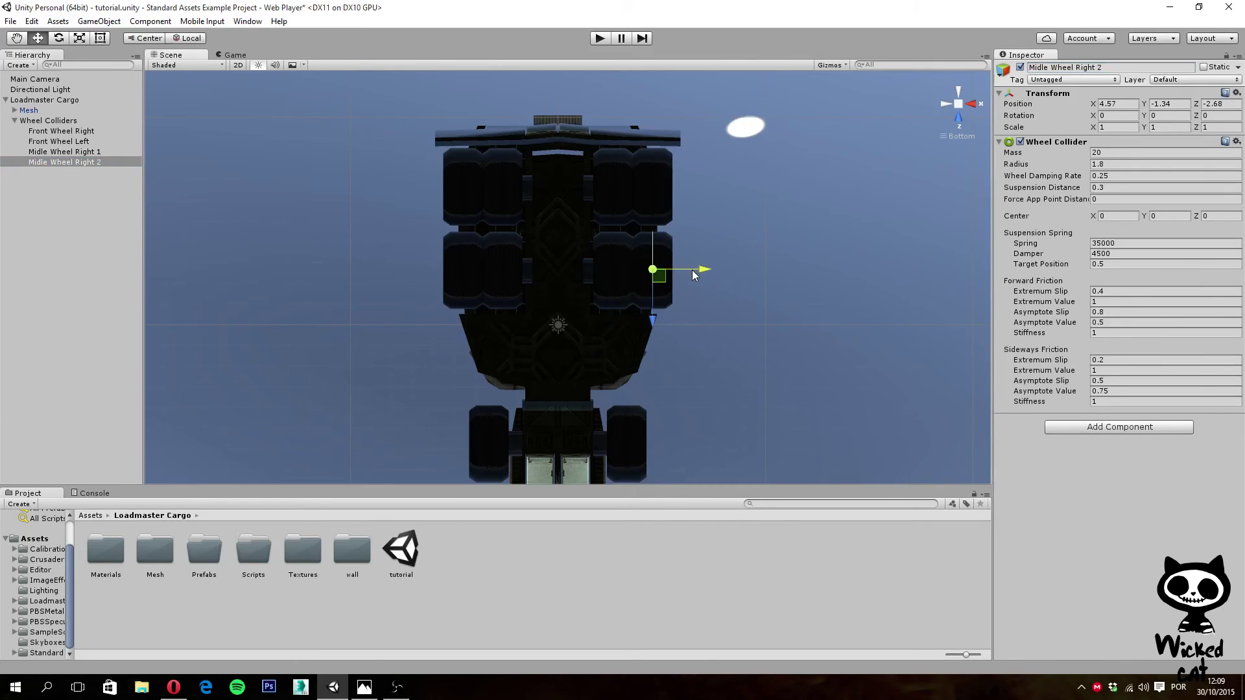
Step: Duplicate Midle Wheel Right 1 as 'Midle Wheel Left 1' and negate its X position
{"action": "right_click", "coordinate": [103, 153]}
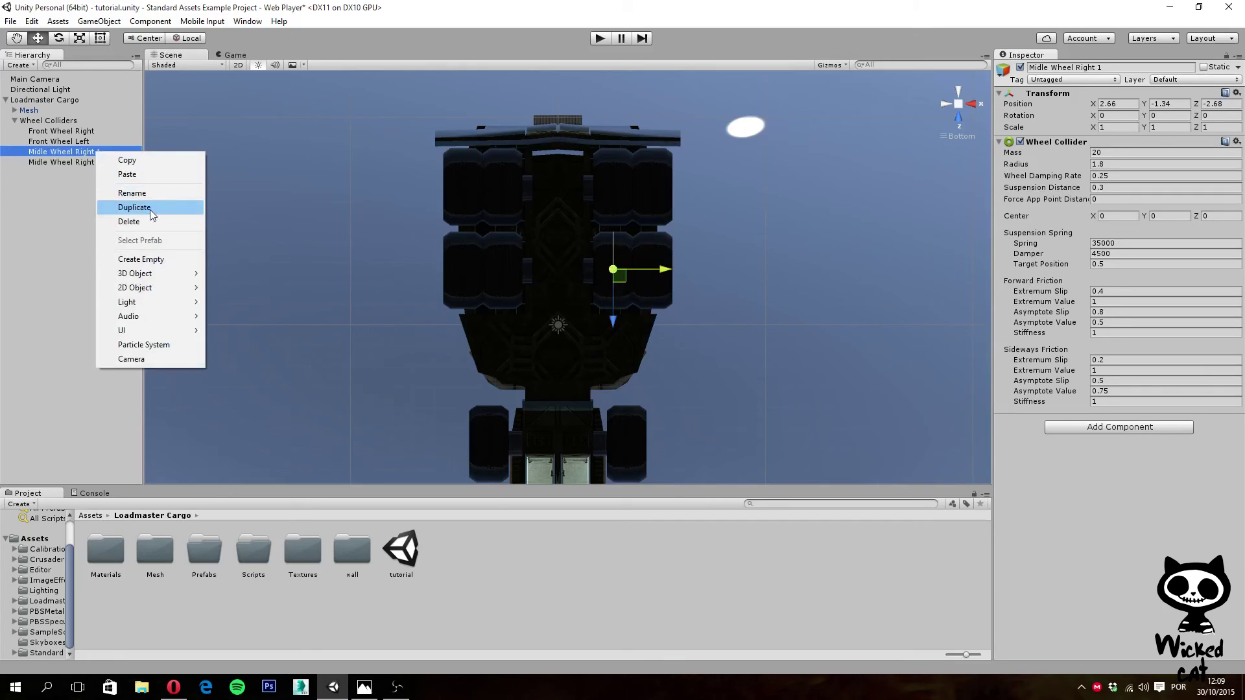
{"action": "left_click", "coordinate": [185, 207]}
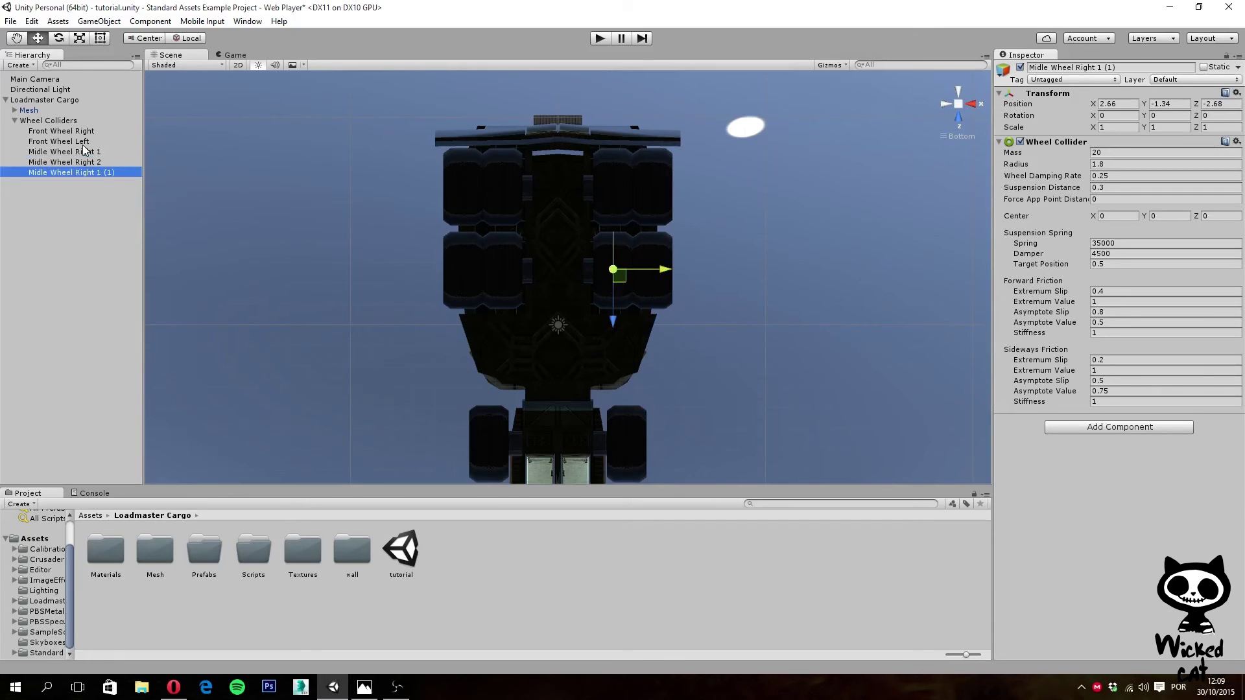
{"action": "left_click", "coordinate": [1136, 68]}
{"action": "left_click", "coordinate": [1137, 69]}
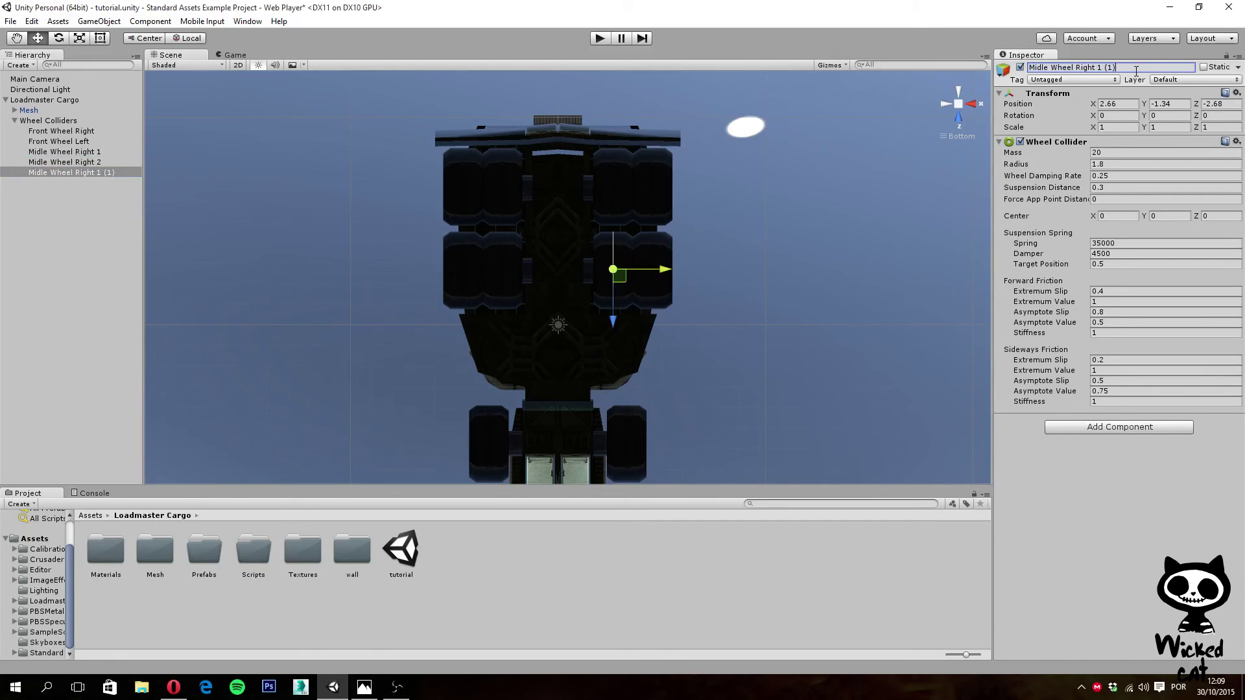
{"action": "key", "text": "BackSpace"}
{"action": "key", "text": "BackSpace"}
{"action": "key", "text": "BackSpace"}
{"action": "key", "text": "BackSpace"}
{"action": "key", "text": "BackSpace"}
{"action": "key", "text": "BackSpace"}
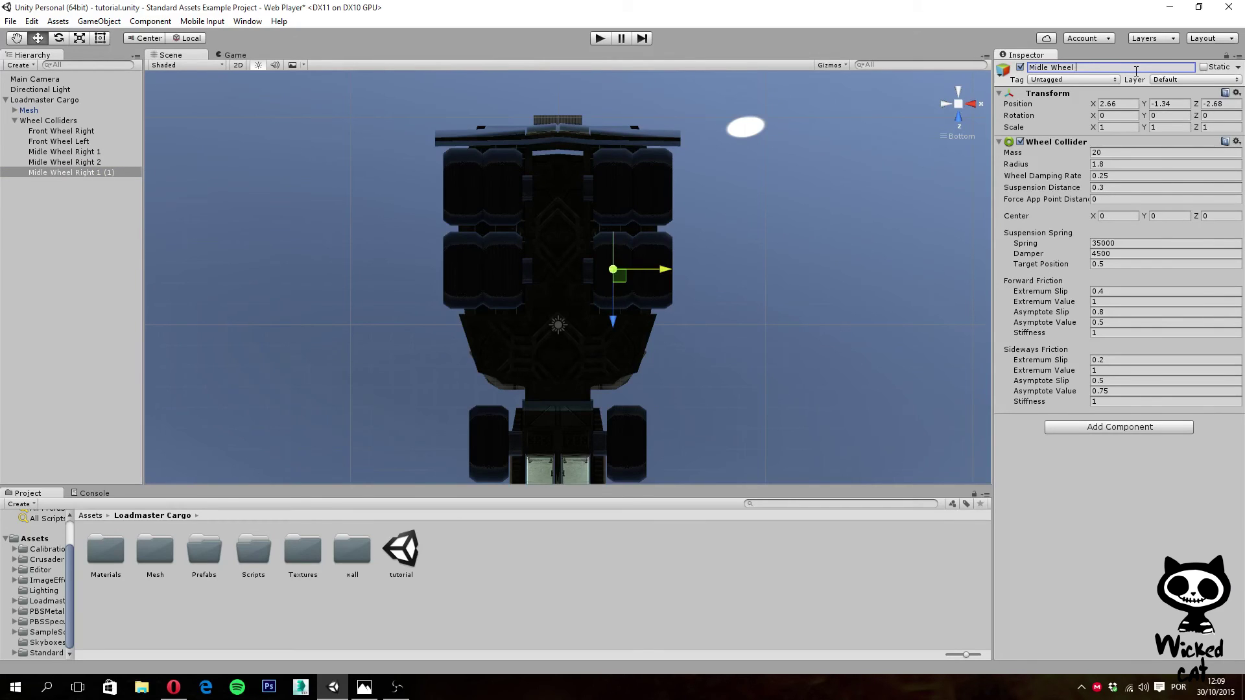
{"action": "type", "text": "Left 1"}
{"action": "key", "text": "Return"}
{"action": "left_click", "coordinate": [1103, 105]}
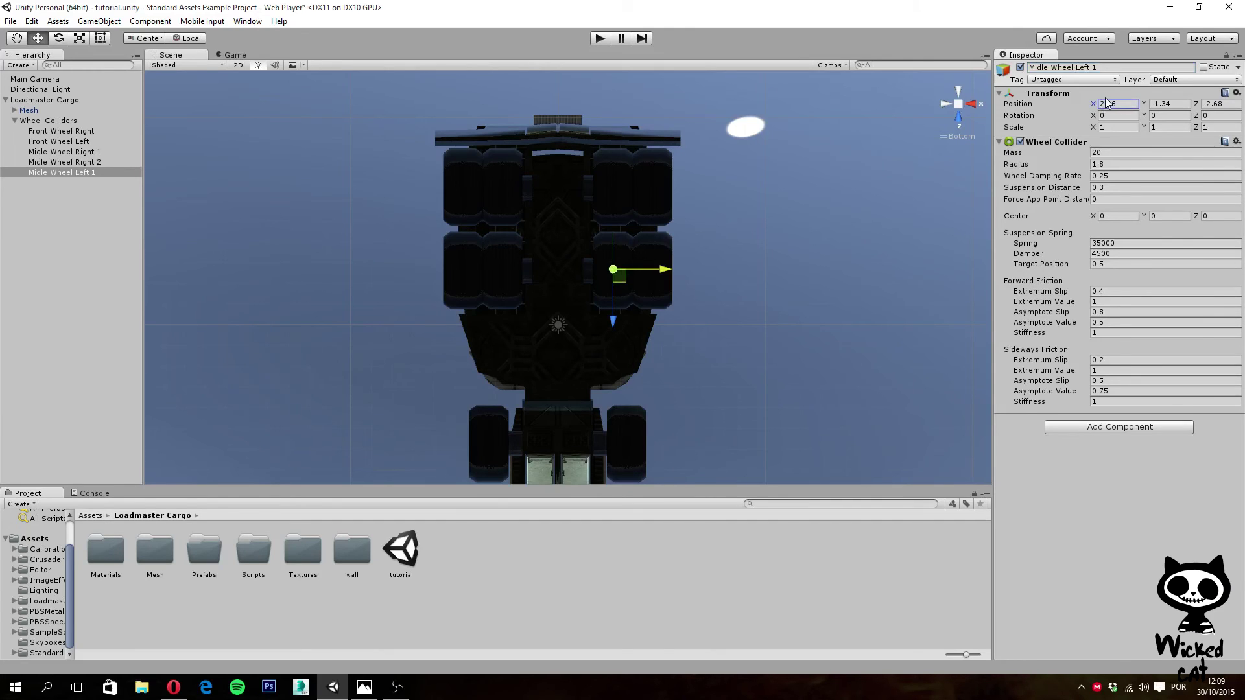
{"action": "type", "text": "-"}
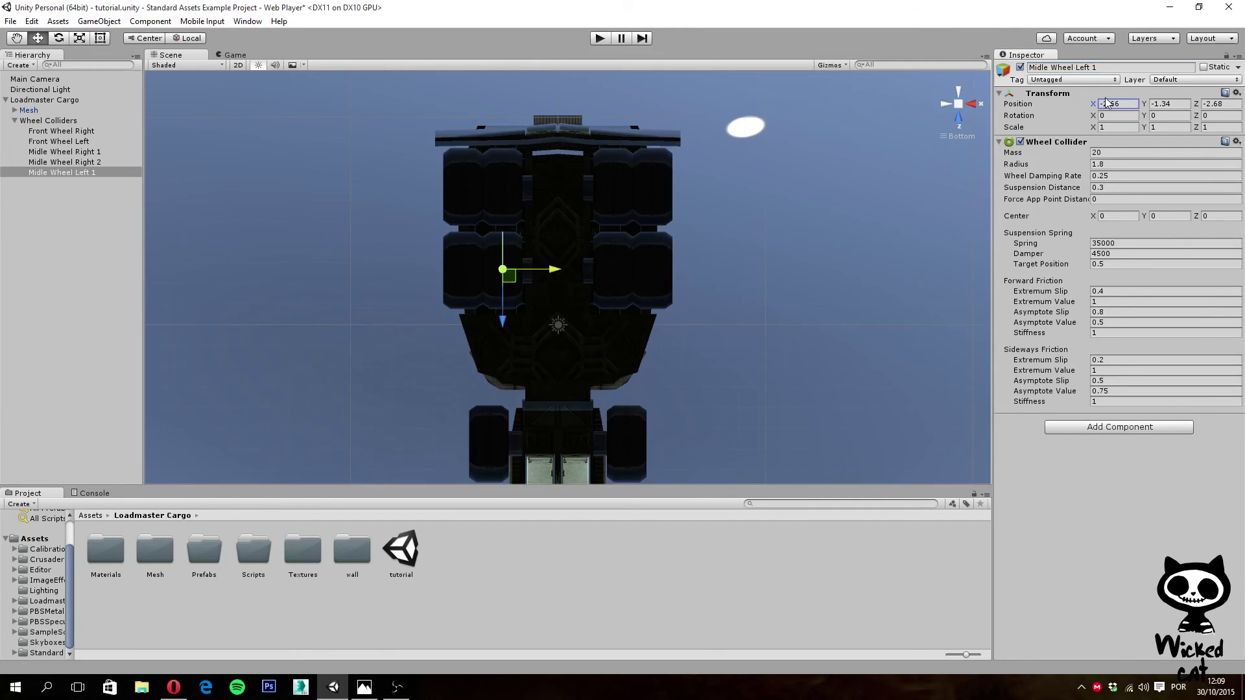
Step: Duplicate Midle Wheel Right 2 as 'Midle Wheel Left 2' at X -4.57
{"action": "right_click", "coordinate": [93, 163]}
{"action": "left_click", "coordinate": [129, 221]}
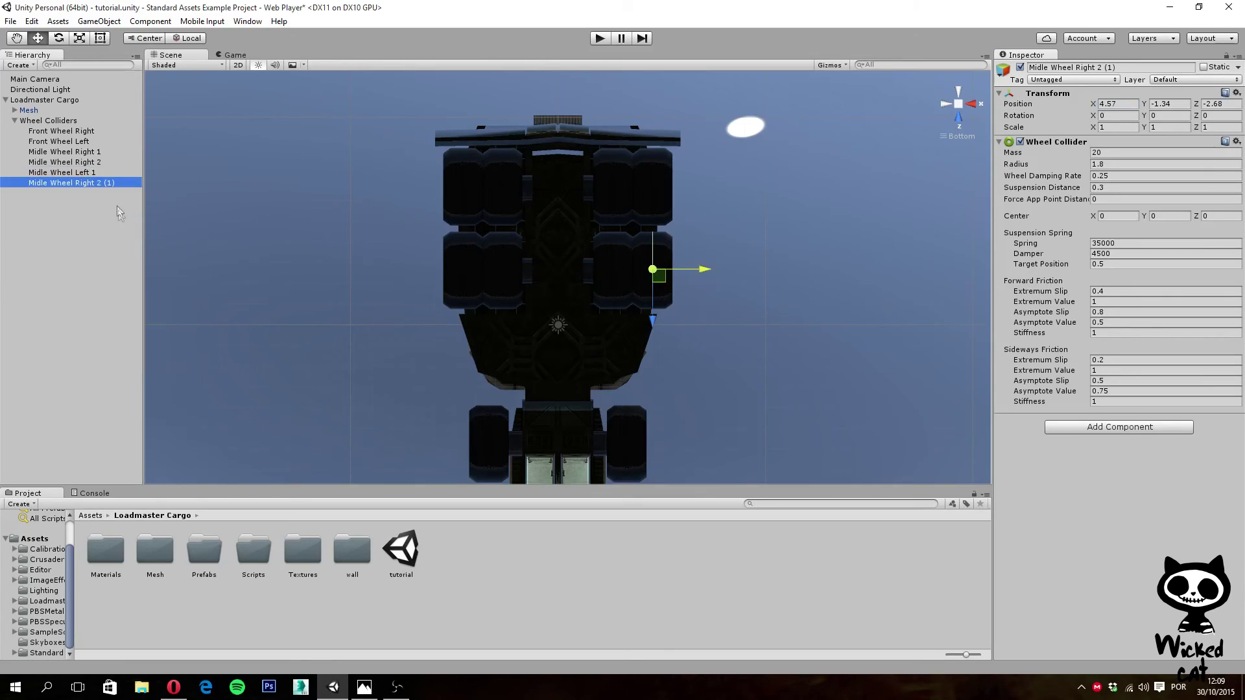
{"action": "left_click", "coordinate": [1114, 67]}
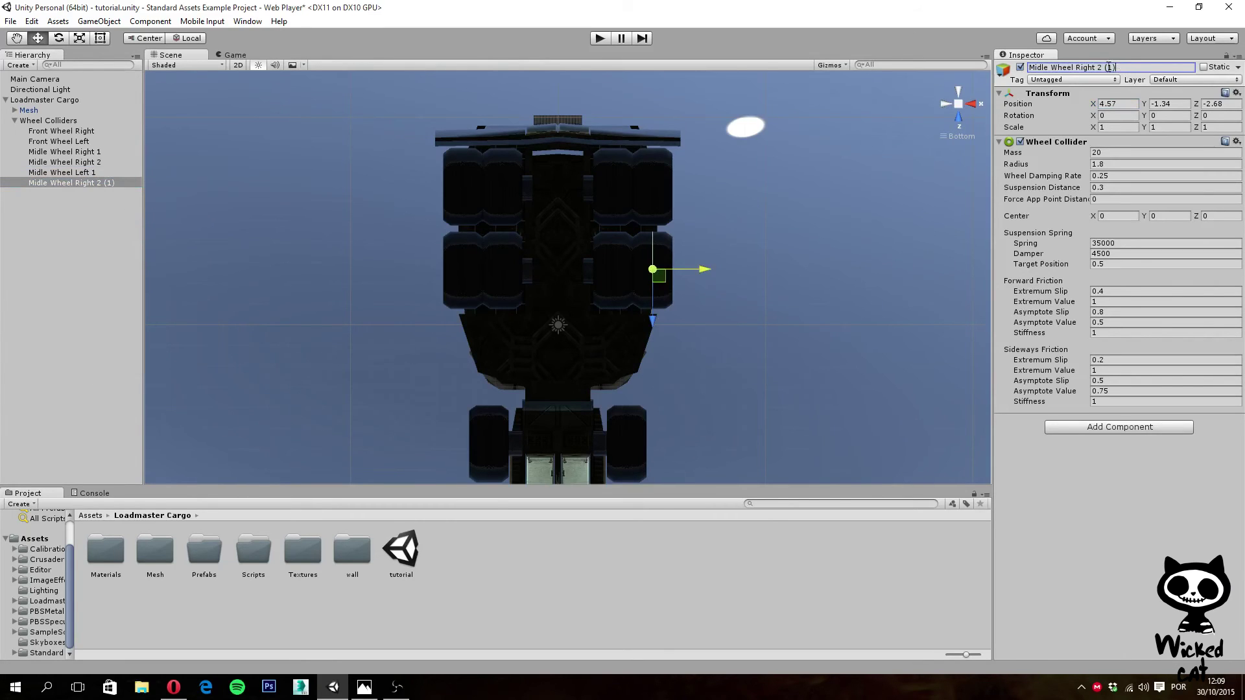
{"action": "key", "text": "BackSpace"}
{"action": "key", "text": "BackSpace"}
{"action": "key", "text": "BackSpace"}
{"action": "key", "text": "BackSpace"}
{"action": "key", "text": "BackSpace"}
{"action": "key", "text": "BackSpace"}
{"action": "type", "text": "Left"}
{"action": "key", "text": "BackSpace"}
{"action": "key", "text": "BackSpace"}
{"action": "key", "text": "BackSpace"}
{"action": "key", "text": "BackSpace"}
{"action": "key", "text": "Return"}
{"action": "left_click", "coordinate": [1102, 104]}
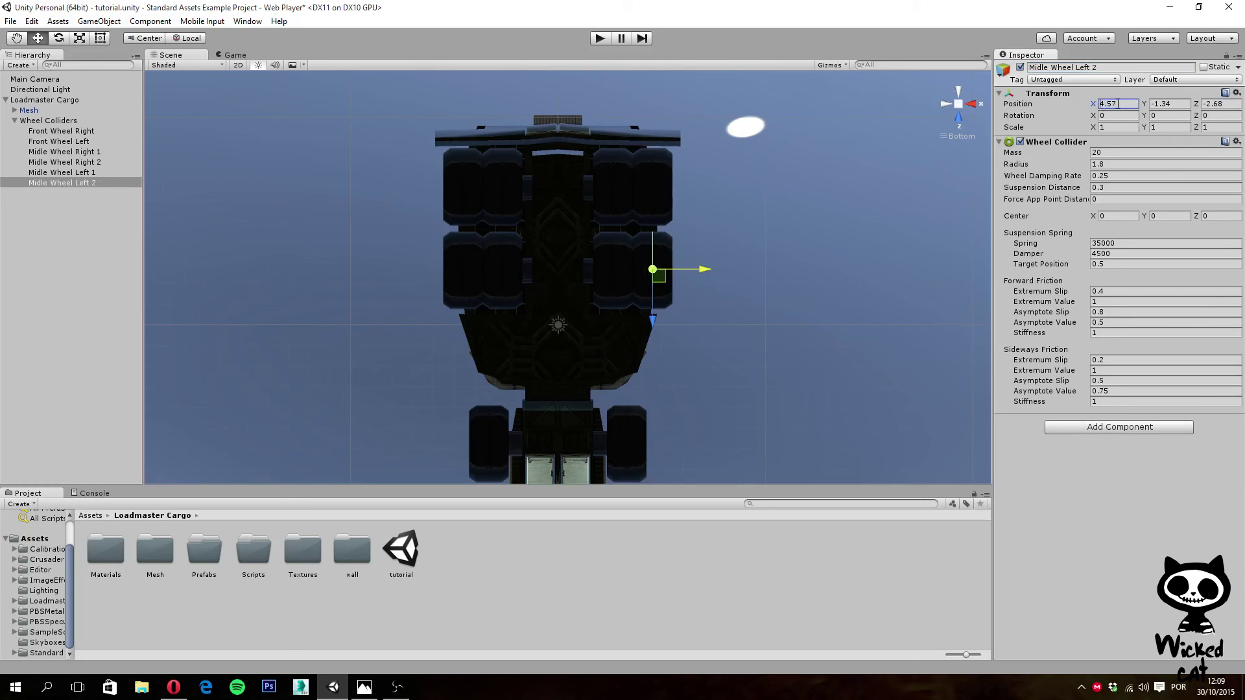
{"action": "type", "text": "-"}
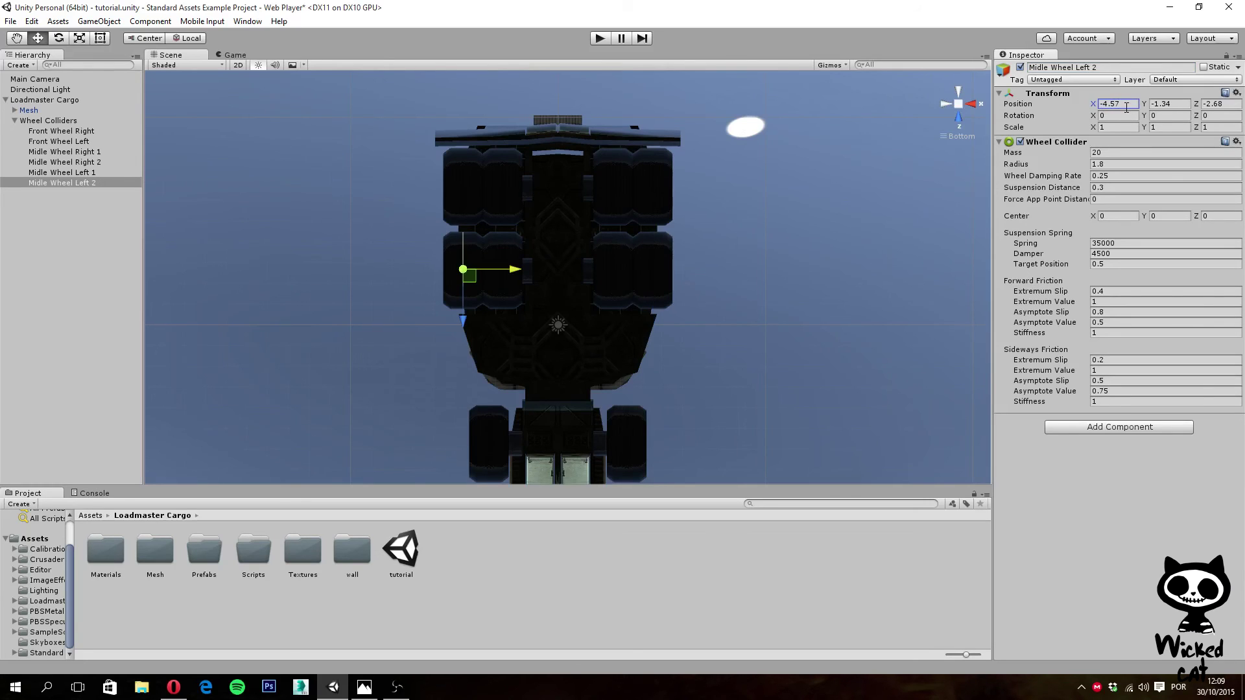
Step: Check Midle Wheel Right 1's position and select all four middle wheel colliders
{"action": "left_click", "coordinate": [96, 153]}
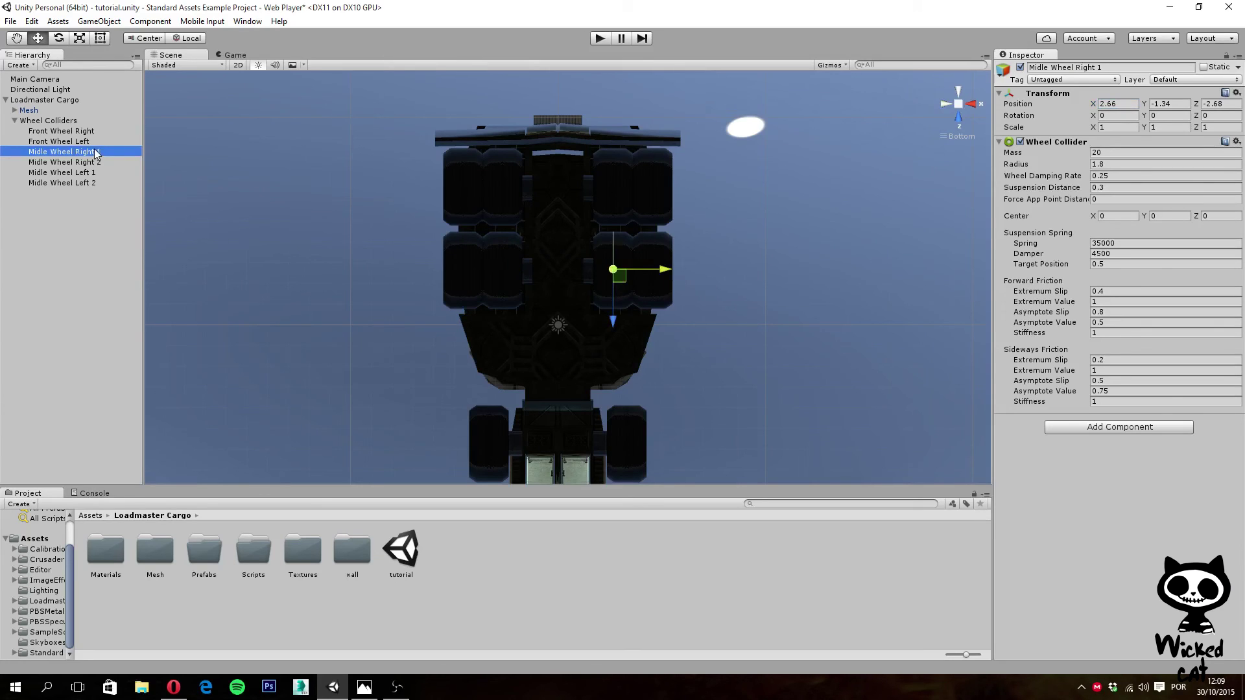
{"action": "left_click", "coordinate": [85, 184], "text": "shift"}
{"action": "right_click", "coordinate": [84, 185]}
Step: Duplicate the four middle colliders and rename the Left 2 copy 'Rear Wheel Left 2'
{"action": "left_click", "coordinate": [120, 239]}
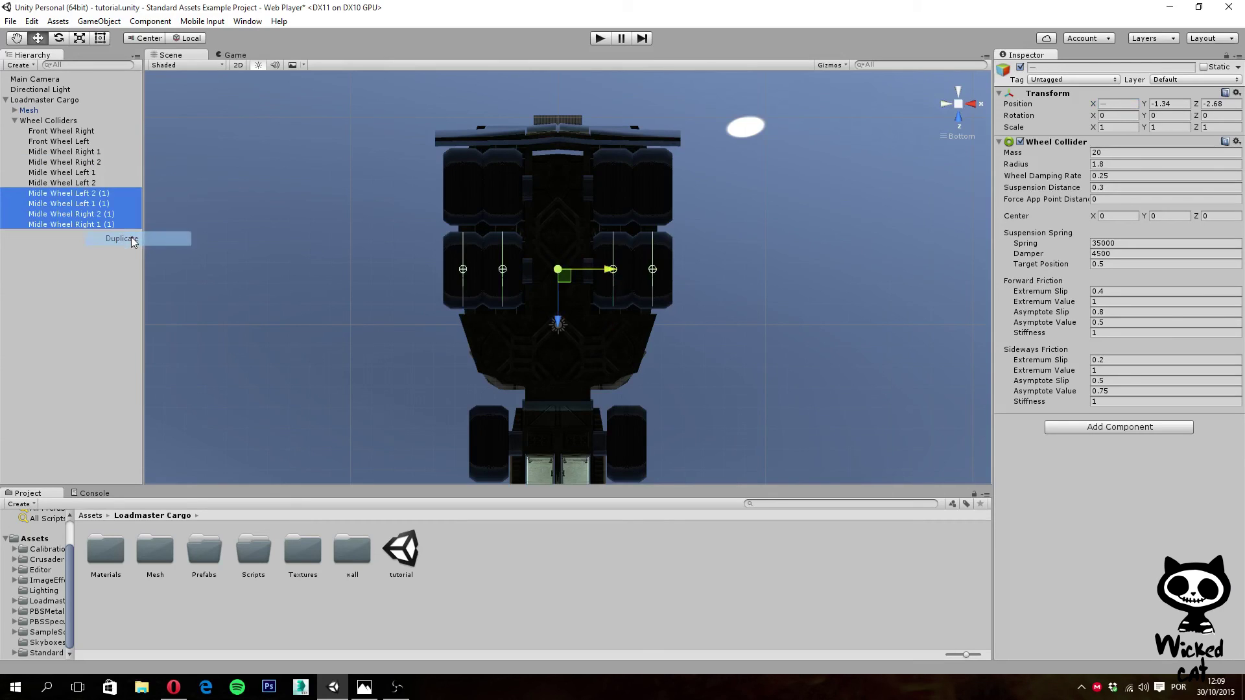
{"action": "left_click", "coordinate": [120, 194]}
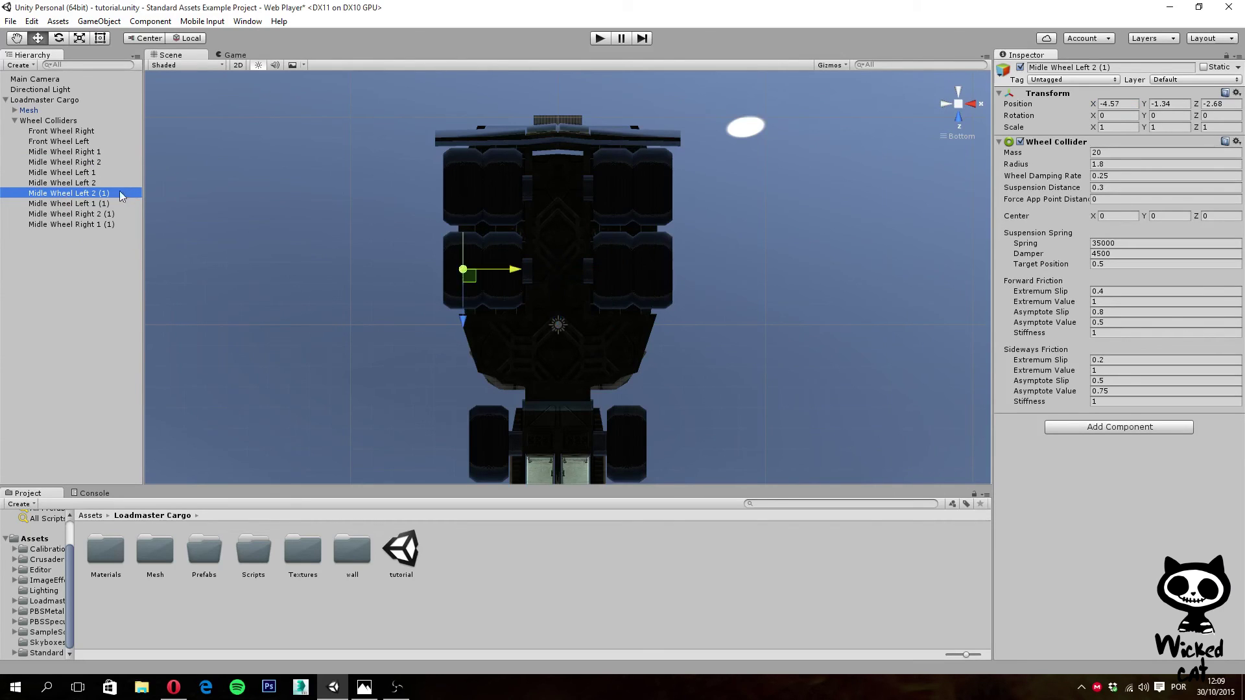
{"action": "left_click", "coordinate": [1128, 68]}
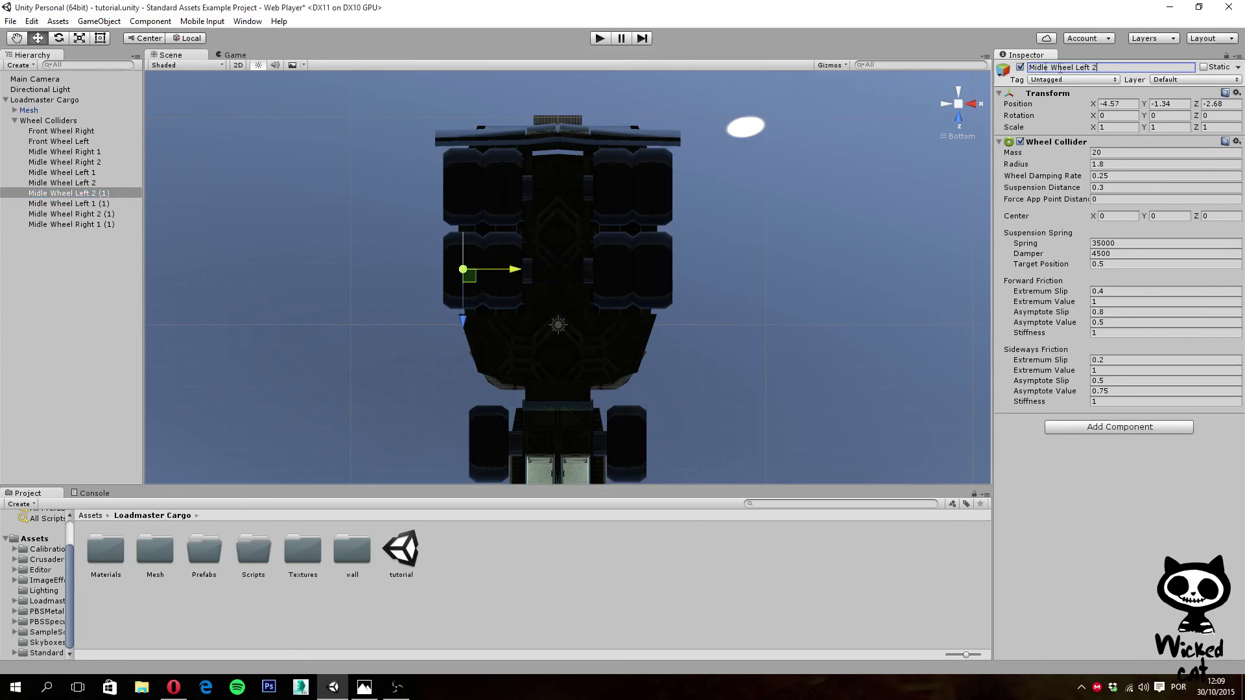
{"action": "double_click", "coordinate": [1038, 68]}
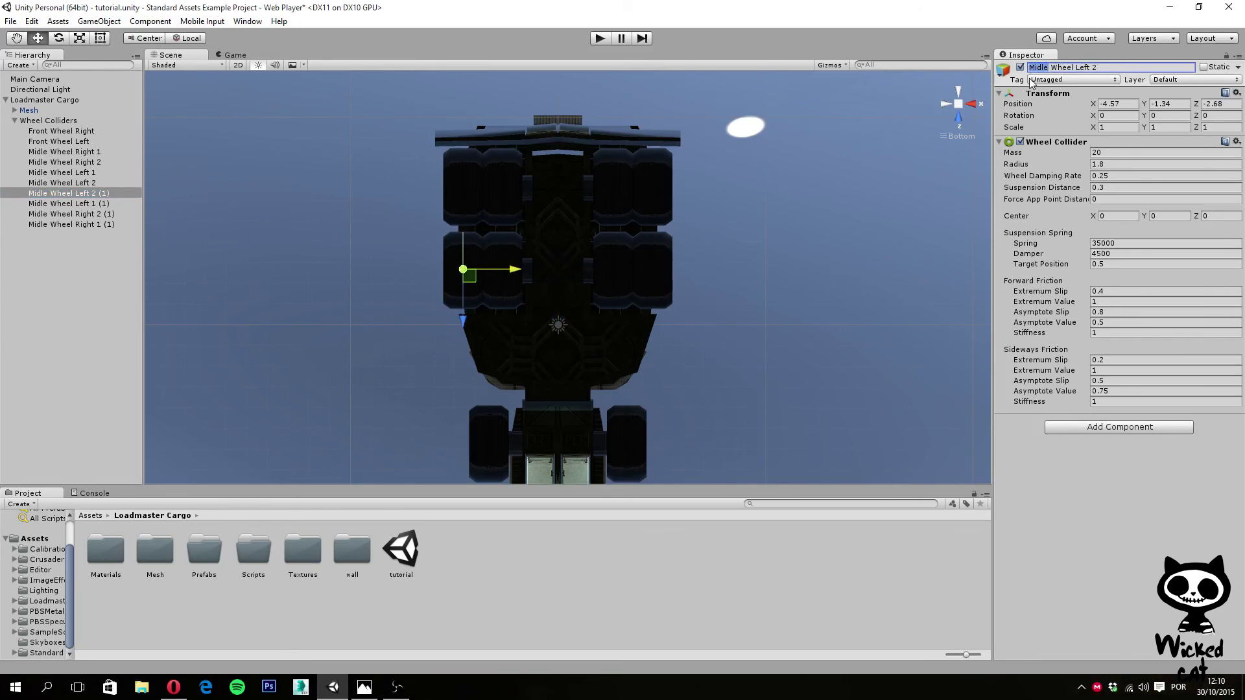
{"action": "type", "text": "Rear"}
{"action": "key", "text": "Return"}
Step: Rename the Midle Wheel Left 1 copy to 'Rear Wheel left 1'
{"action": "left_click", "coordinate": [88, 203]}
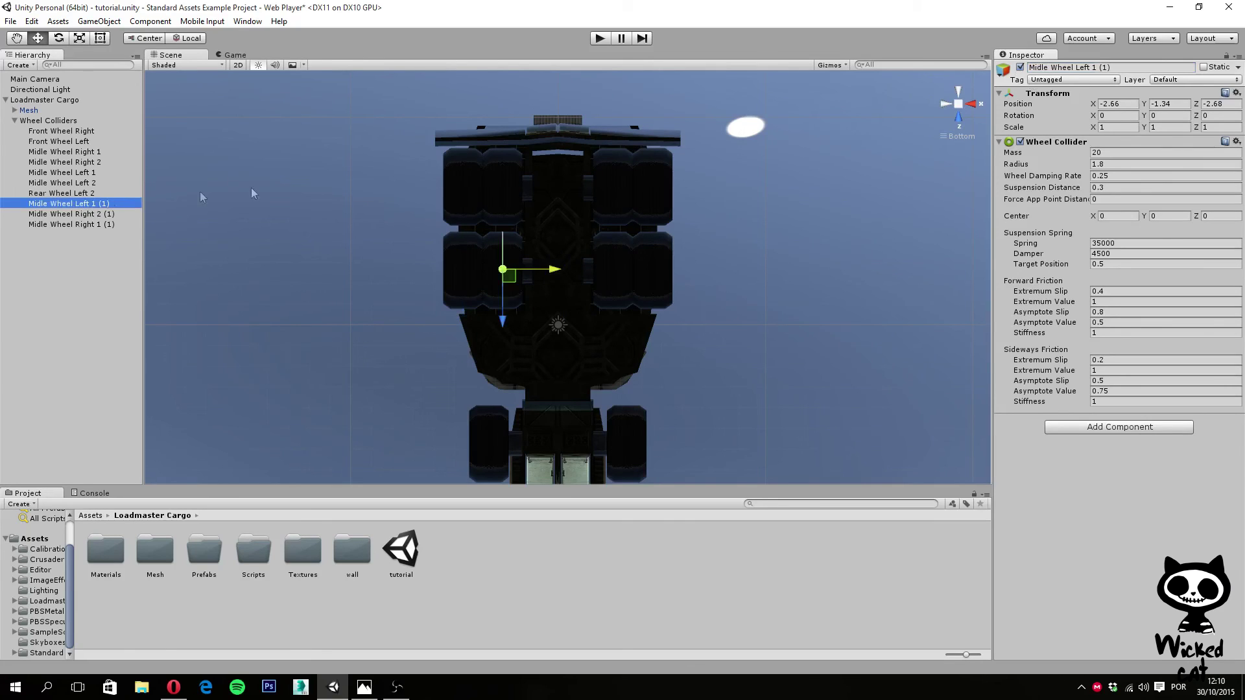
{"action": "left_click", "coordinate": [1117, 67]}
{"action": "key", "text": "BackSpace"}
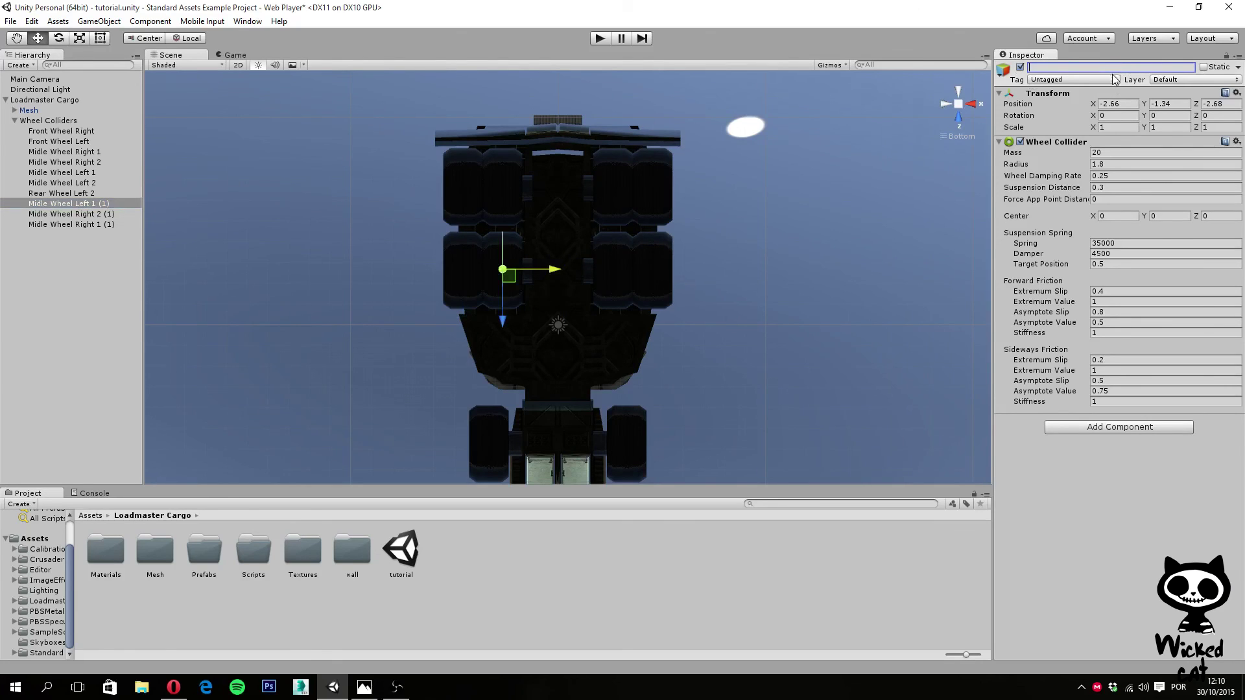
{"action": "type", "text": "Rear Wheel left 1"}
{"action": "key", "text": "Return"}
Step: Rename the Midle Wheel Right 2 copy to 'Rear Wheel Right 2'
{"action": "left_click", "coordinate": [57, 213]}
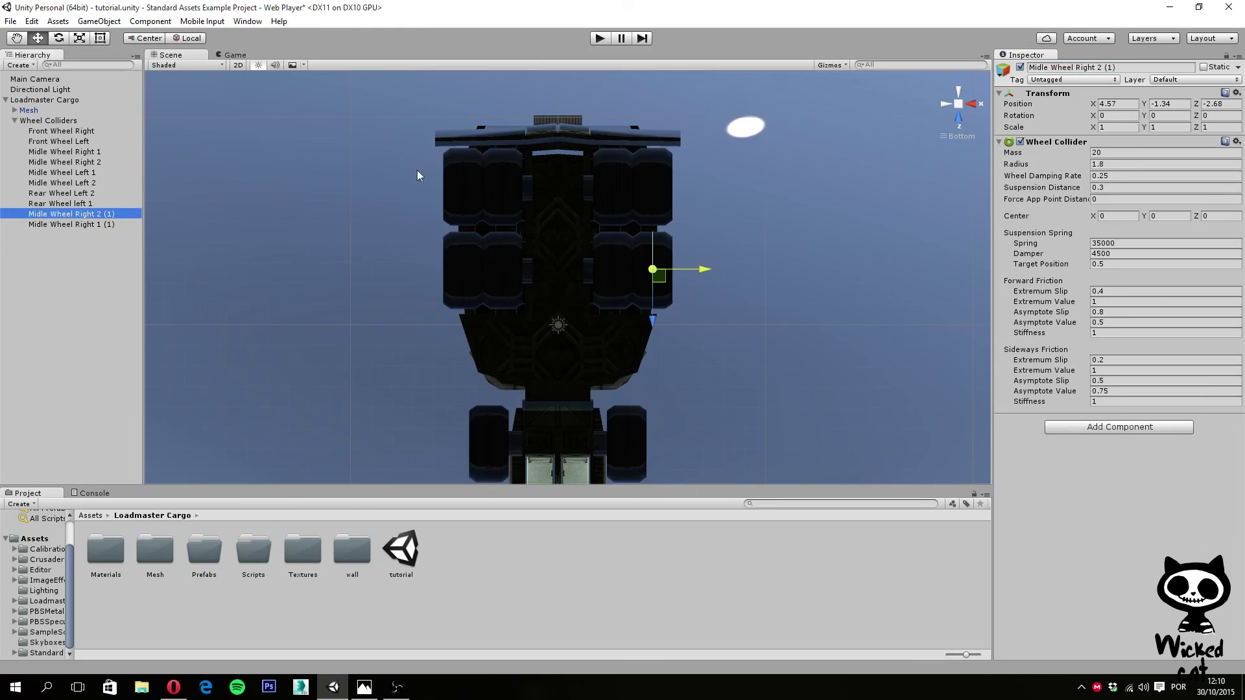
{"action": "left_click", "coordinate": [1152, 68]}
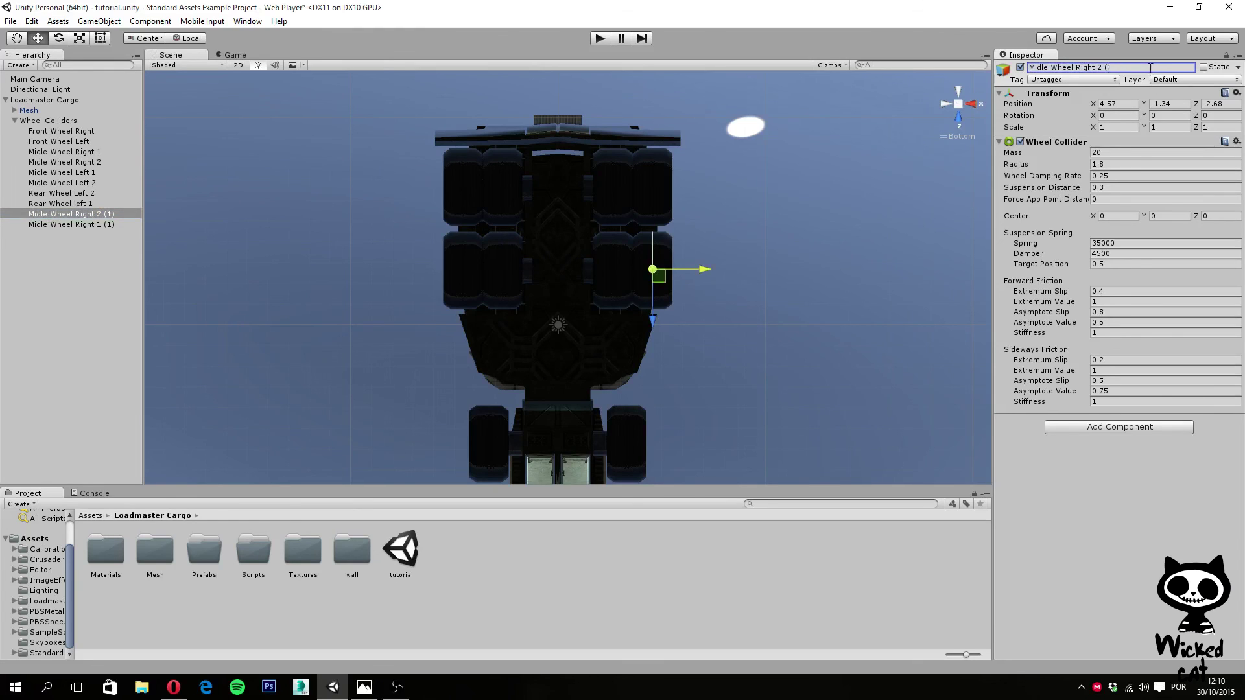
{"action": "key", "text": "BackSpace"}
{"action": "key", "text": "BackSpace"}
{"action": "left_click_drag", "start_coordinate": [1052, 67], "coordinate": [1030, 68]}
{"action": "type", "text": "Rear"}
{"action": "left_click", "coordinate": [1048, 67]}
Step: Rename the Midle Wheel Right 1 copy to 'Rear Wheel Right 1', then select Rear Wheel Left 2
{"action": "left_click", "coordinate": [76, 225]}
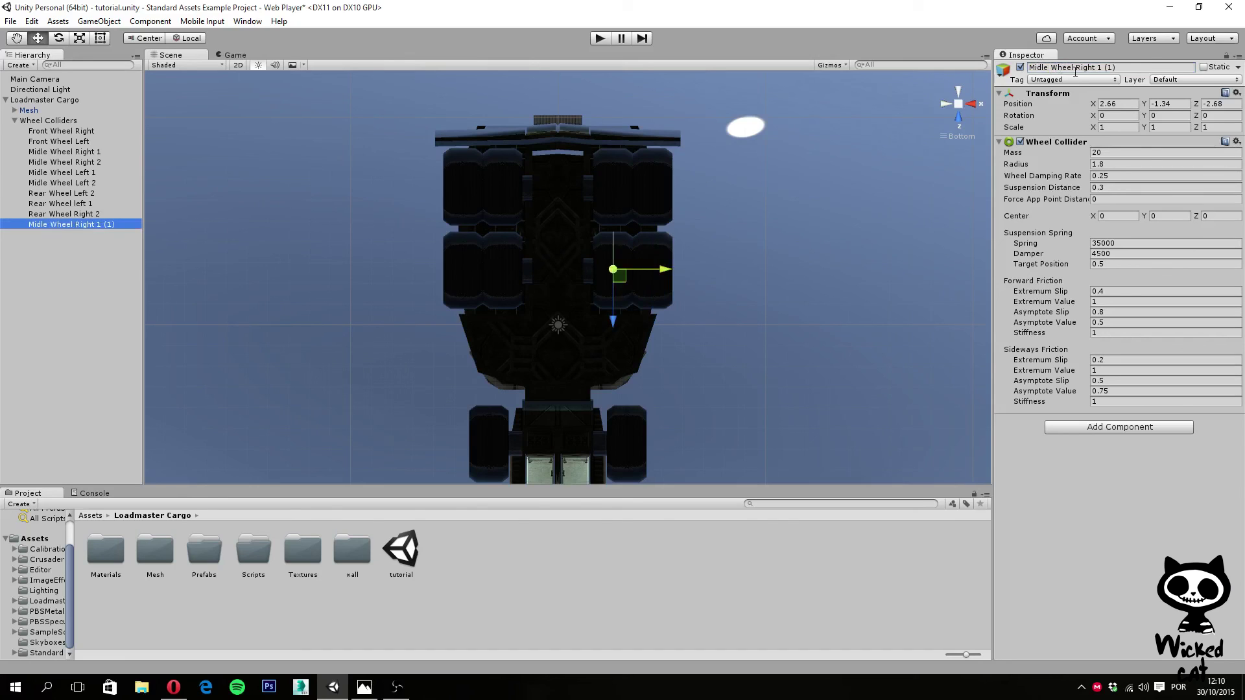
{"action": "left_click", "coordinate": [1139, 67]}
{"action": "key", "text": "BackSpace"}
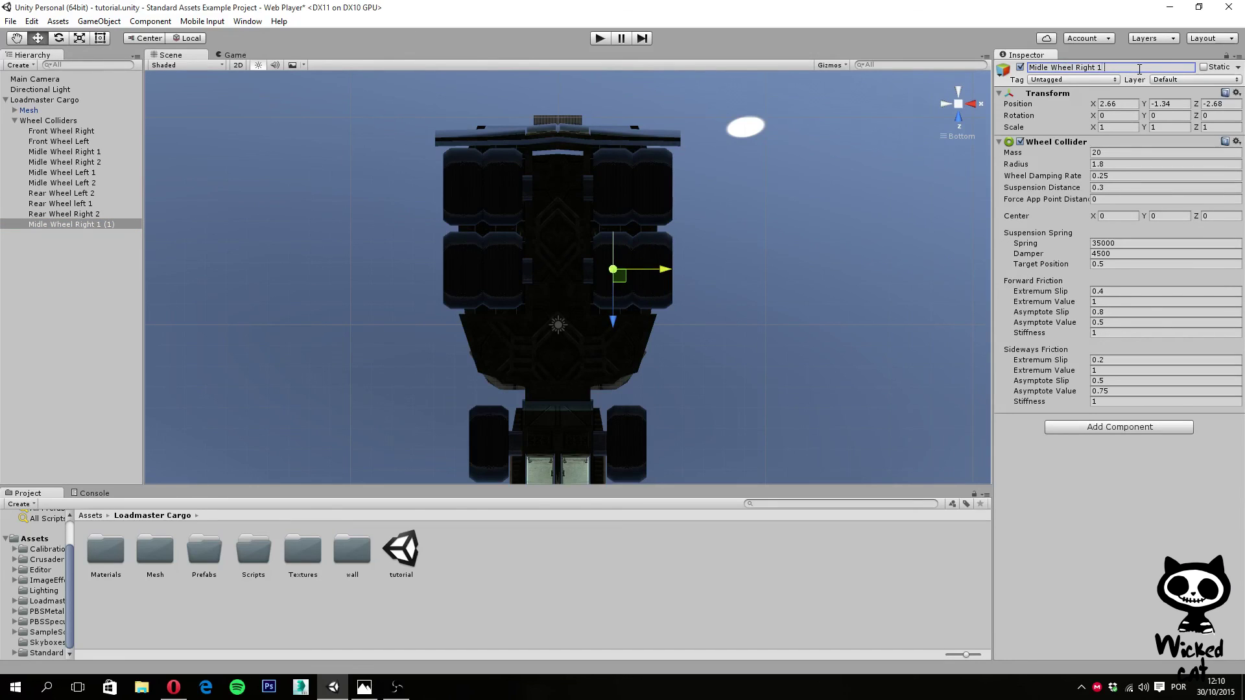
{"action": "left_click", "coordinate": [1053, 67]}
{"action": "key", "text": "BackSpace"}
{"action": "key", "text": "BackSpace"}
{"action": "key", "text": "BackSpace"}
{"action": "key", "text": "BackSpace"}
{"action": "key", "text": "BackSpace"}
{"action": "key", "text": "BackSpace"}
{"action": "type", "text": "Rear"}
{"action": "key", "text": "Return"}
{"action": "left_click", "coordinate": [98, 192]}
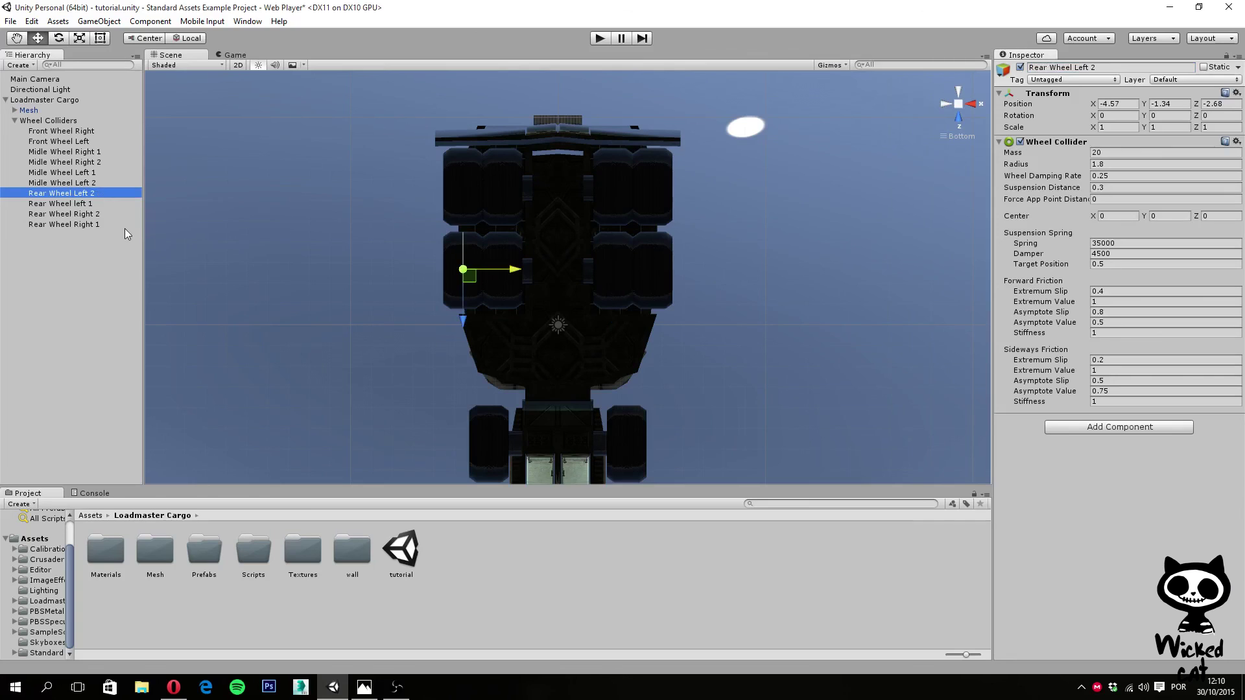
Step: Select the four Rear Wheel colliders and move them together from Z -2.68 to Z -6.69
{"action": "left_click", "coordinate": [123, 235]}
{"action": "left_click", "coordinate": [89, 195]}
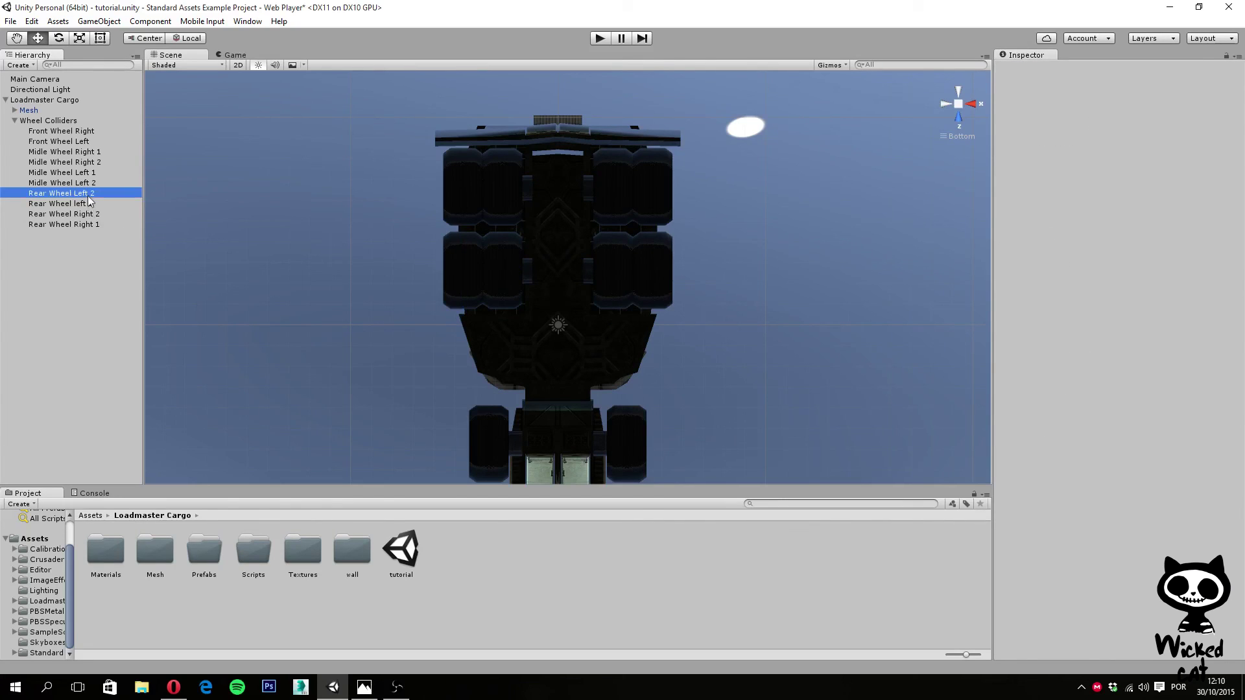
{"action": "left_click", "coordinate": [91, 224], "text": "shift"}
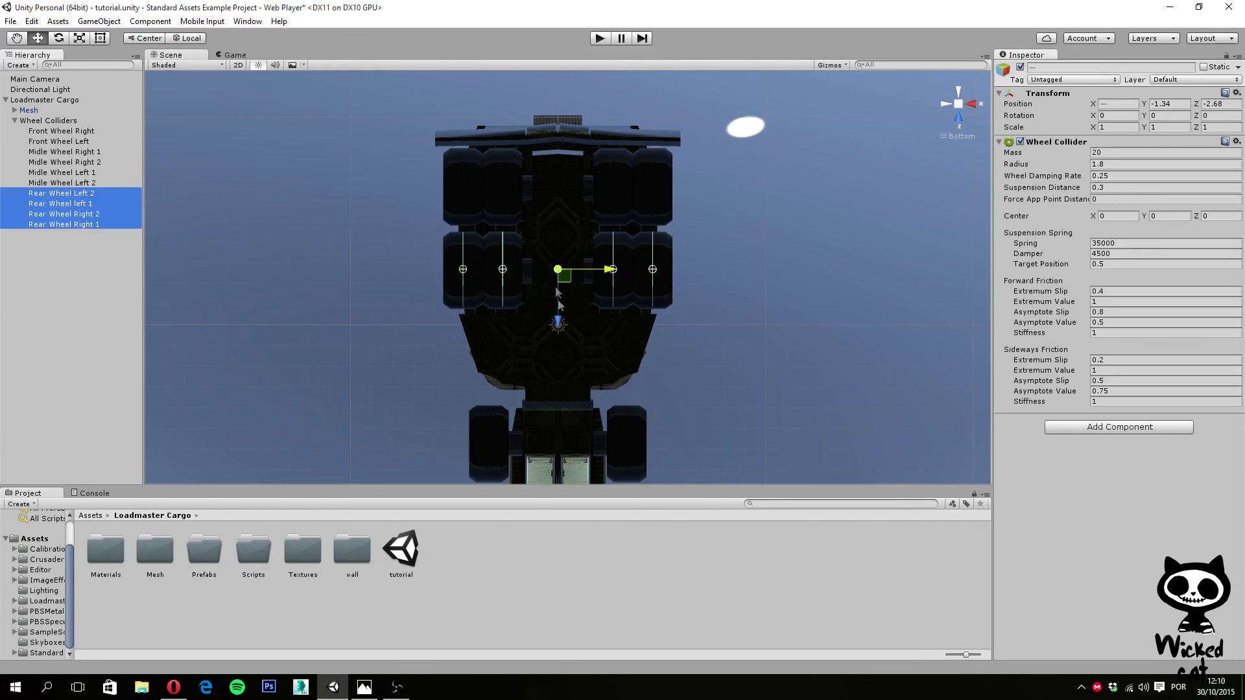
{"action": "left_click_drag", "start_coordinate": [558, 316], "coordinate": [582, 231]}
Step: Select the Wheel Colliders group and orbit a right-side perspective view to inspect it from side and rear
{"action": "left_click", "coordinate": [989, 109]}
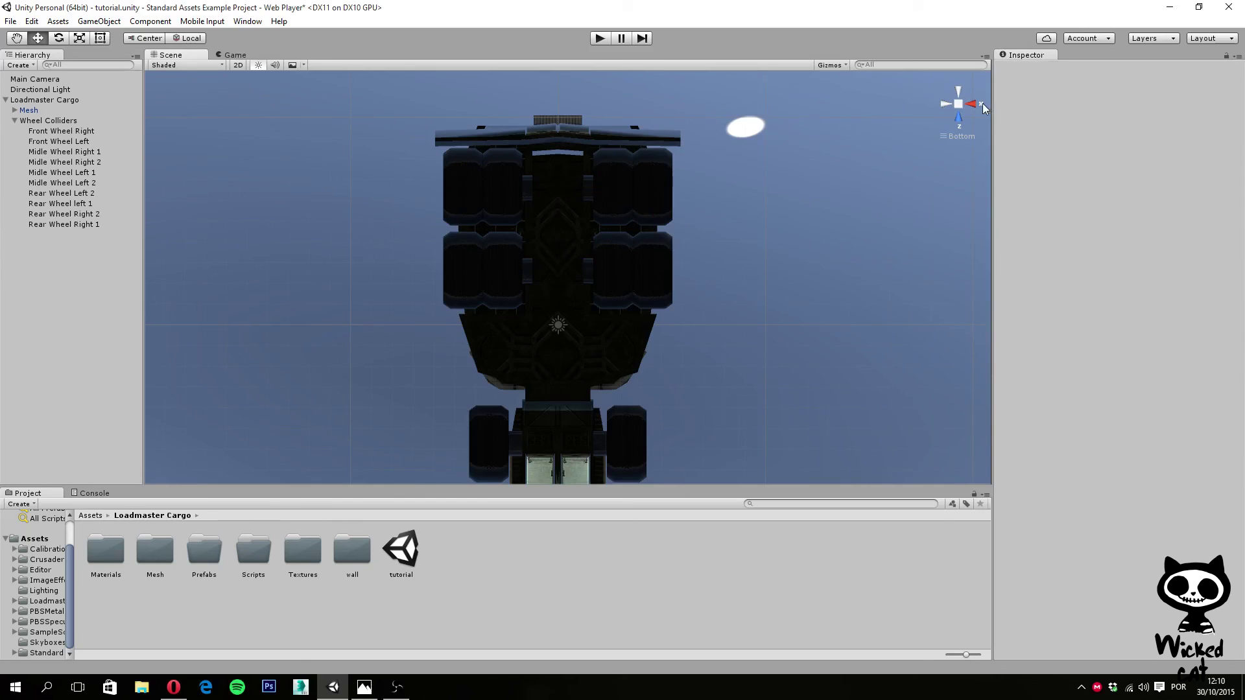
{"action": "left_click", "coordinate": [971, 104]}
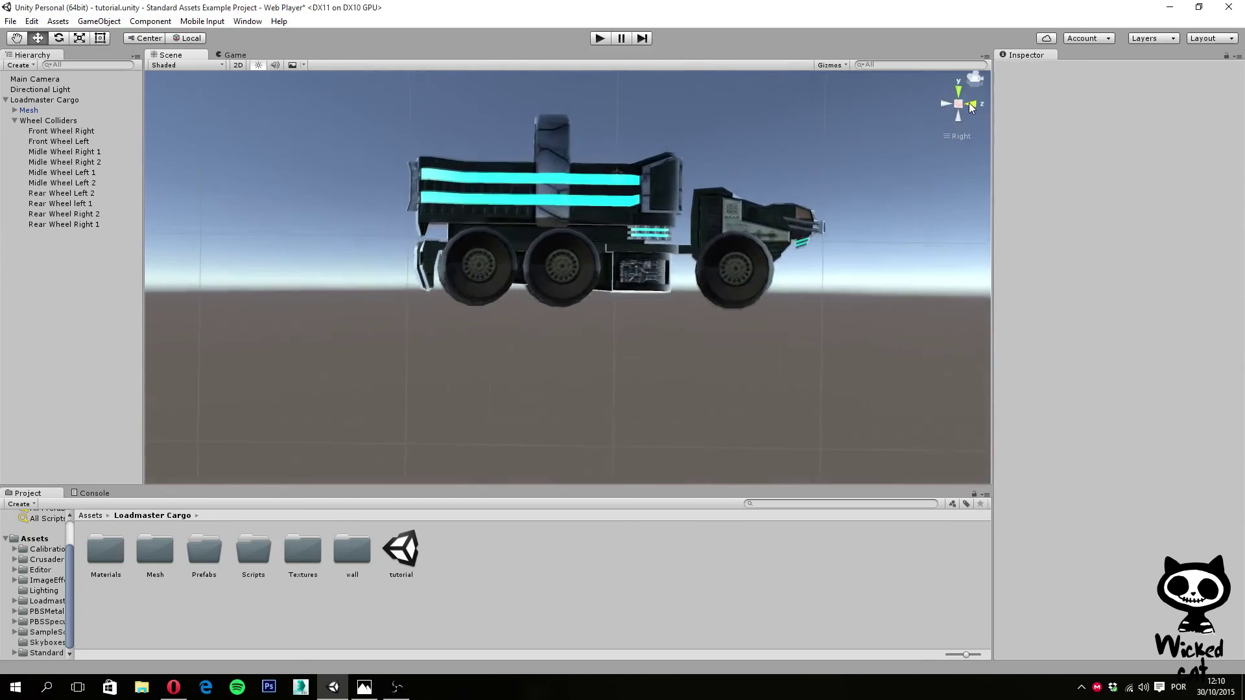
{"action": "left_click", "coordinate": [71, 121]}
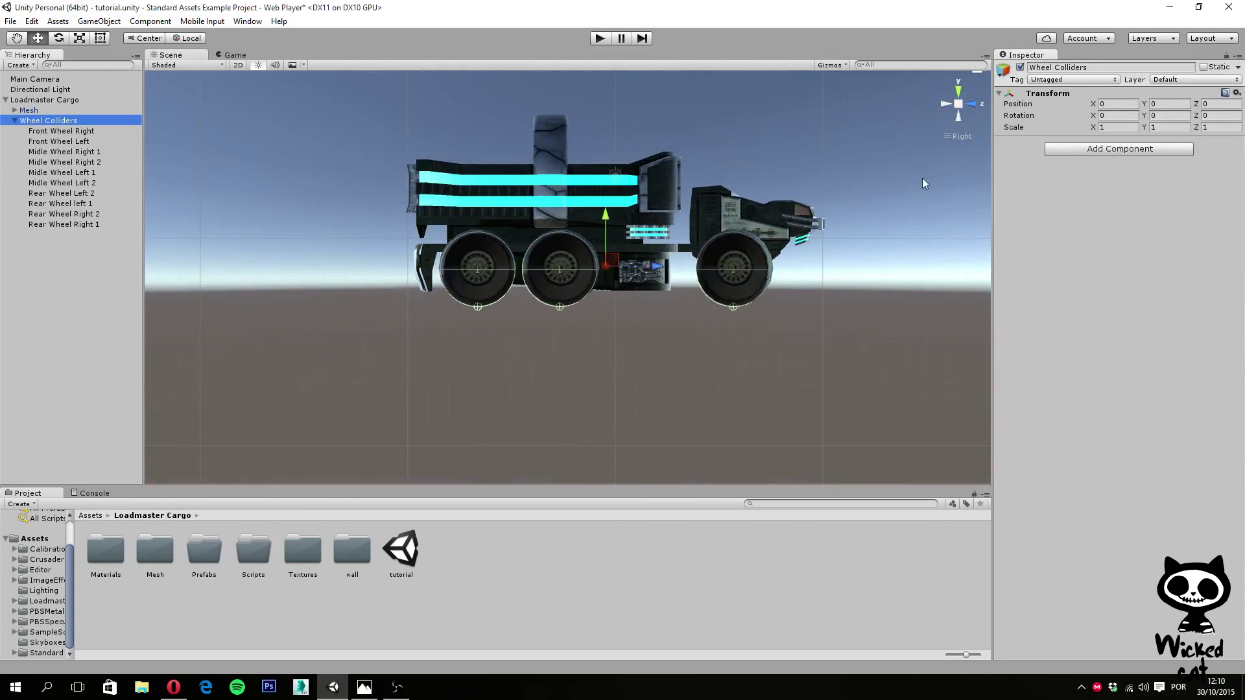
{"action": "left_click", "coordinate": [959, 104]}
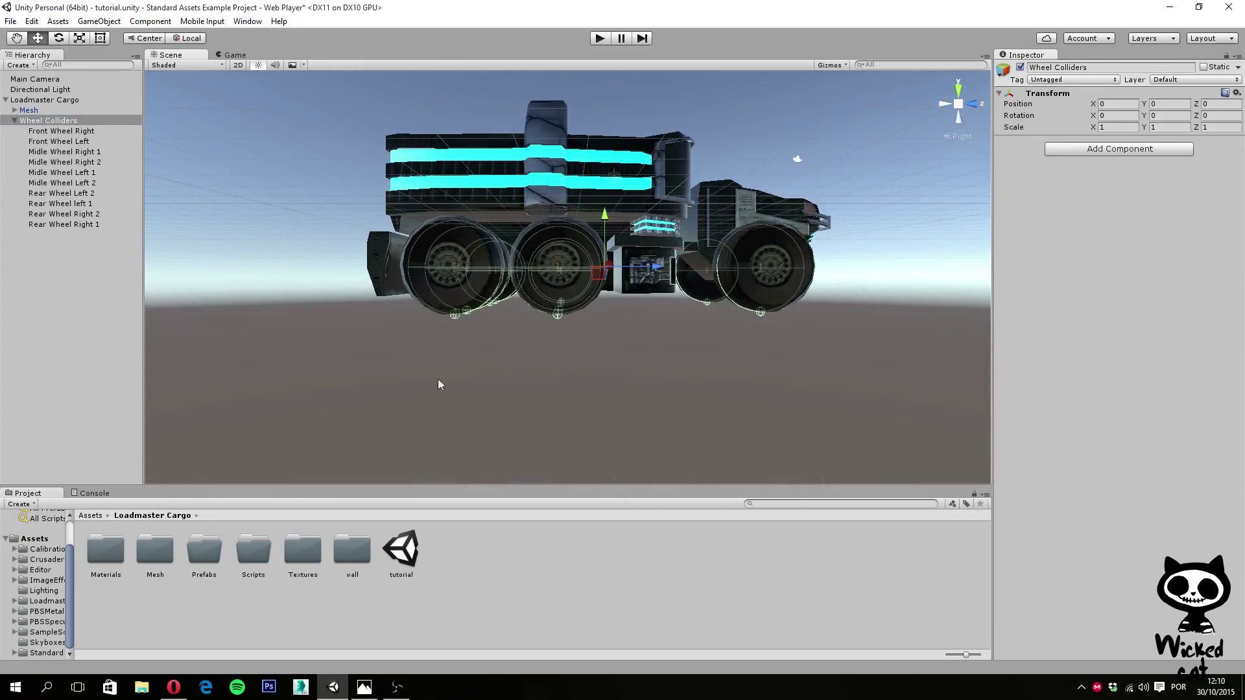
{"action": "right_click_drag", "start_coordinate": [439, 385], "coordinate": [194, 467]}
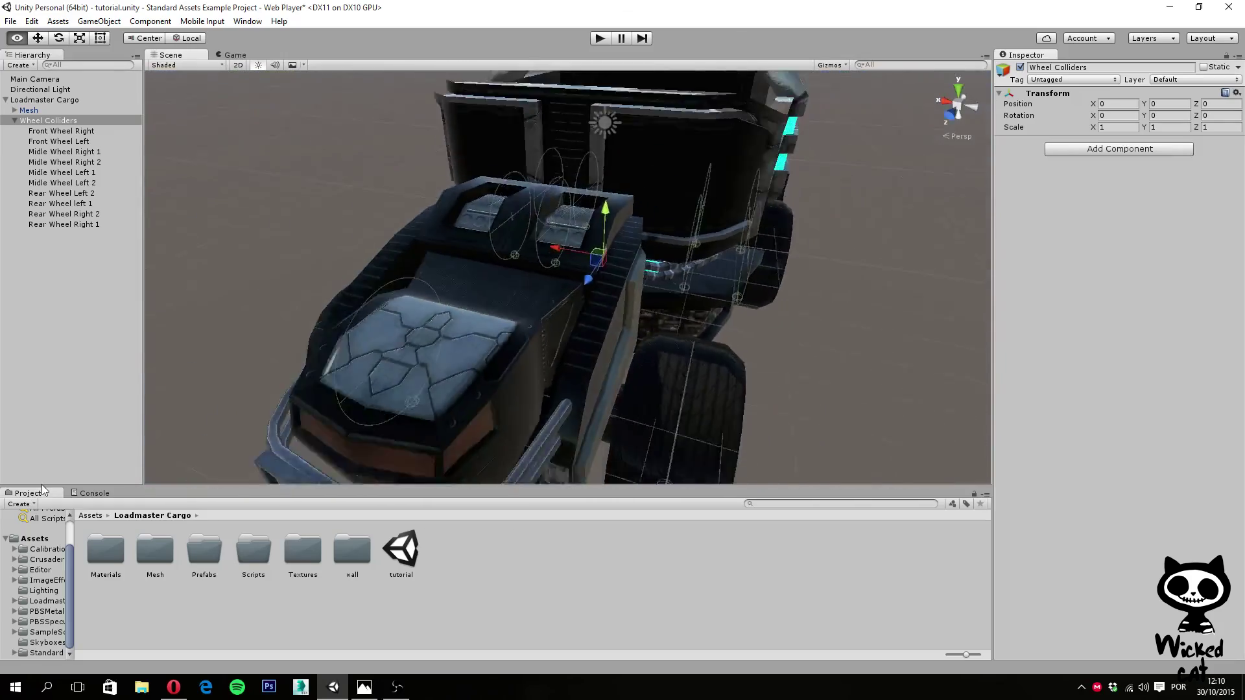
{"action": "right_click_drag", "start_coordinate": [42, 490], "coordinate": [89, 448]}
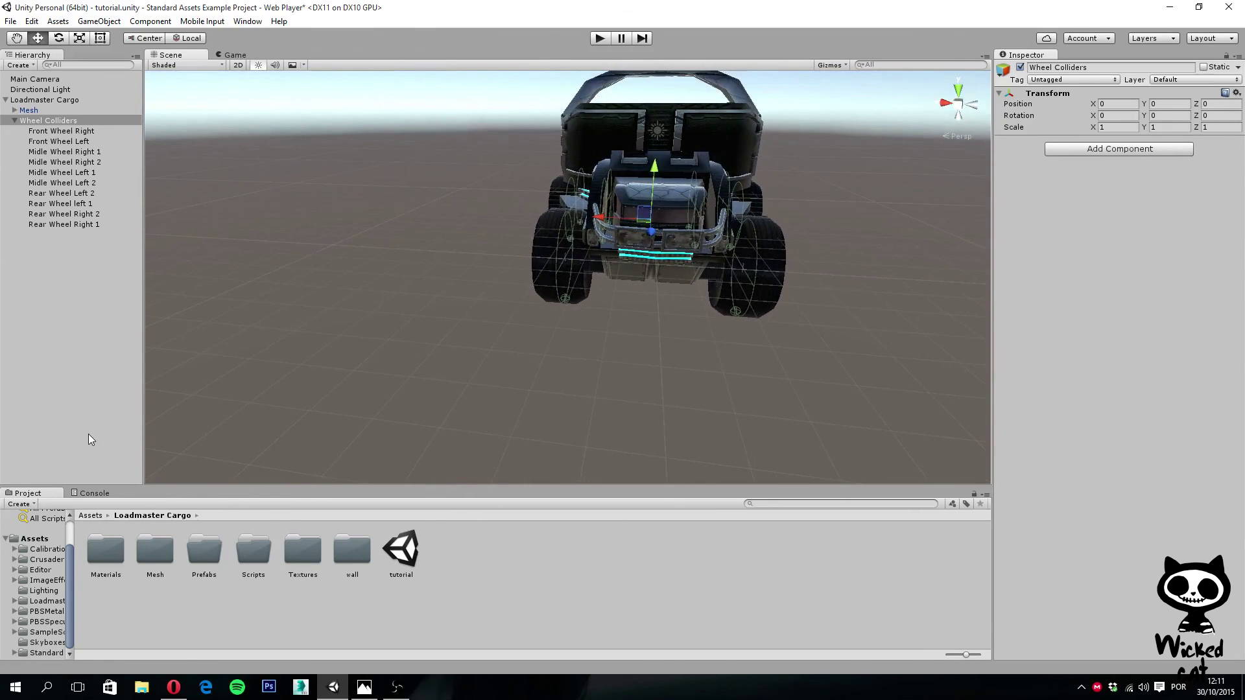